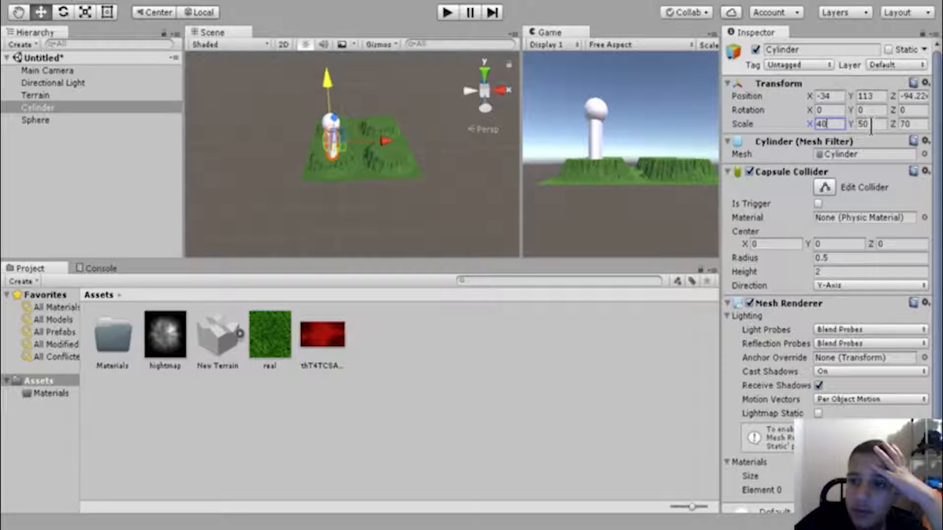
- Try a Y scale of 40 on the cylinder while setting its Z scale to 70
text(70)
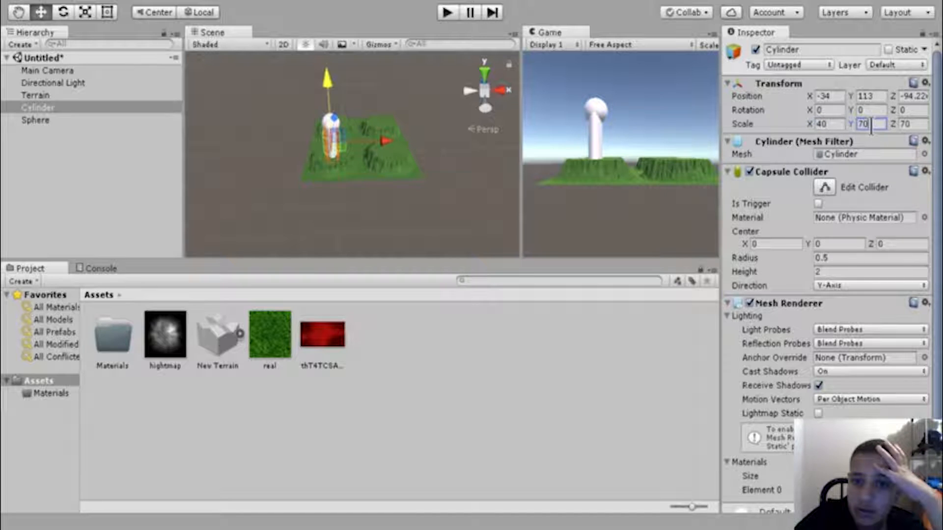
key(BackSpace)
key(BackSpace)
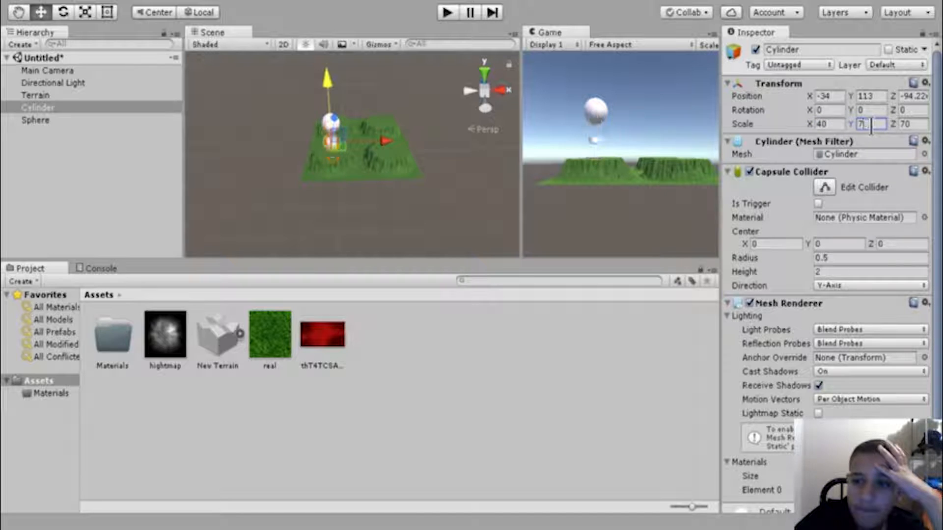
text(40)
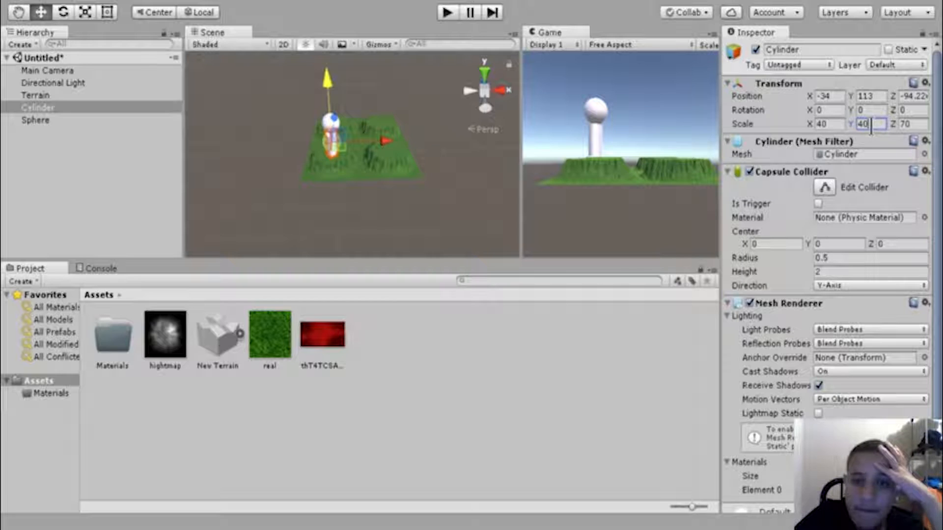
click(913, 124)
text(40)
key(BackSpace)
key(BackSpace)
text(70)
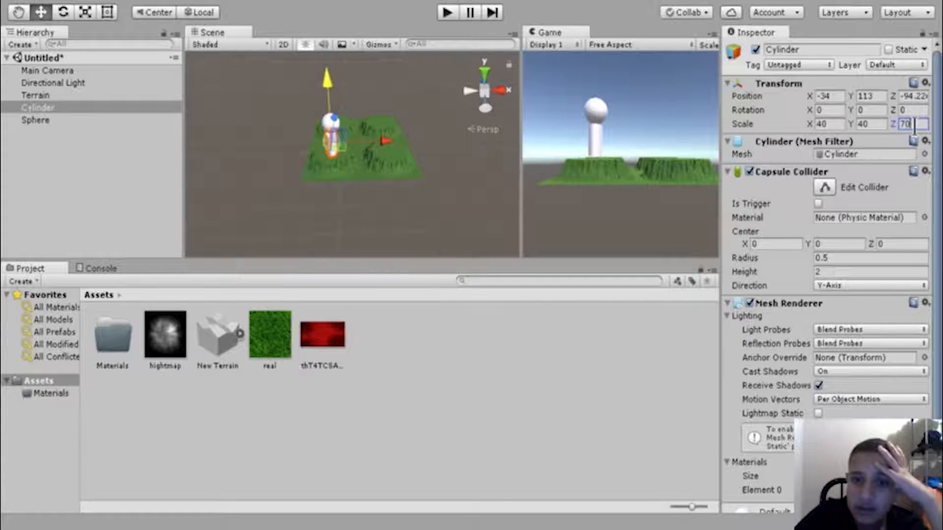
- Set the cylinder's Y scale to 70
click(872, 124)
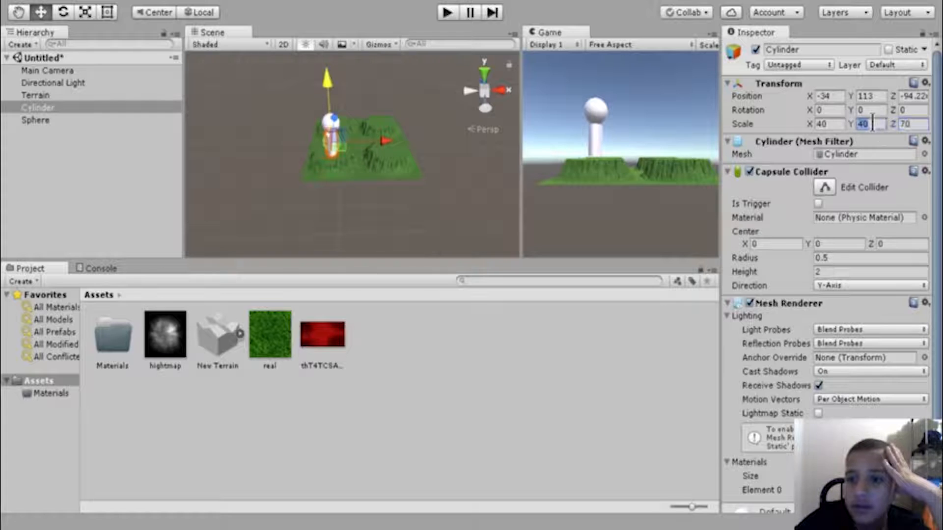
key(BackSpace)
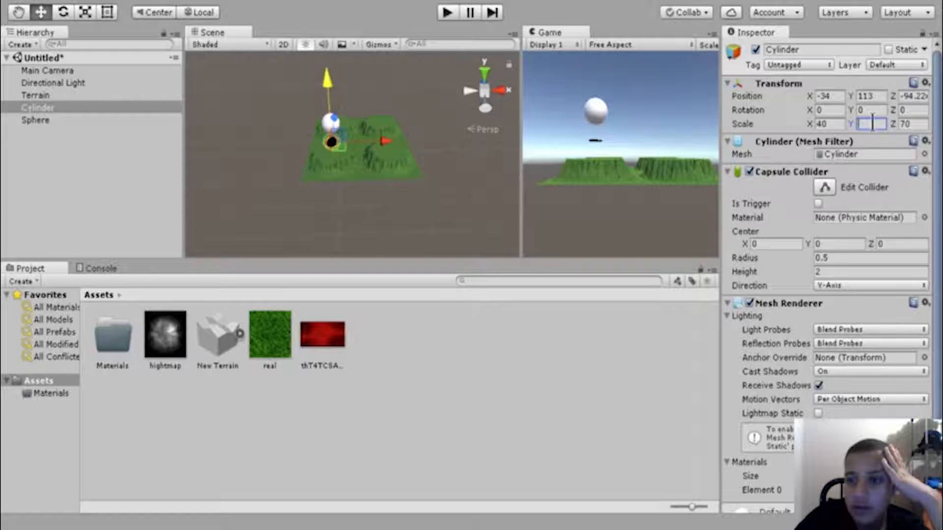
text(70)
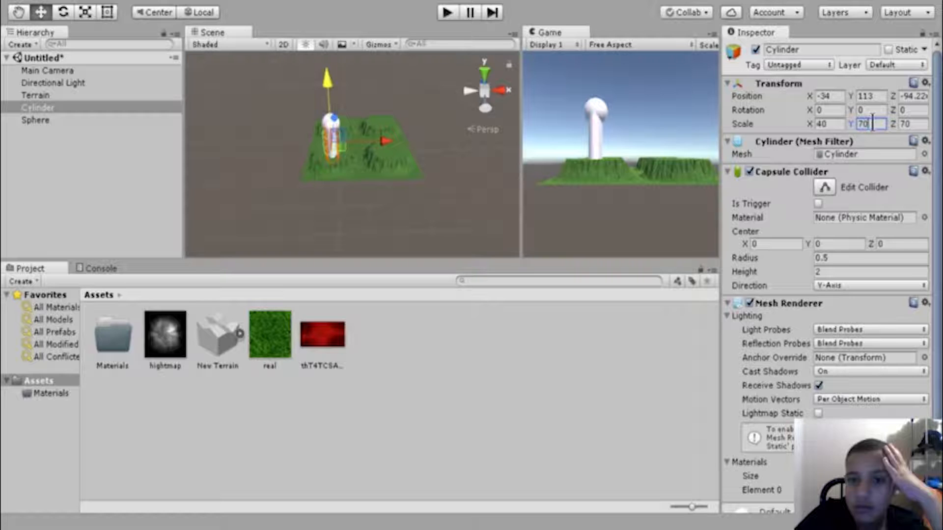
- Move the sphere onto the top of the cylinder, at about X -35, Y 188, Z -105
click(332, 116)
click(158, 120)
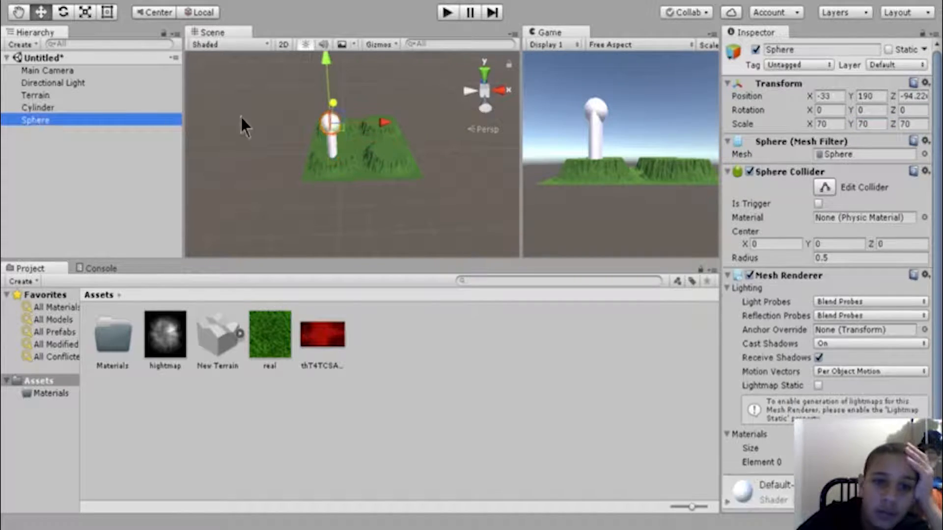
drag(322, 64, 326, 53)
drag(384, 113, 384, 113)
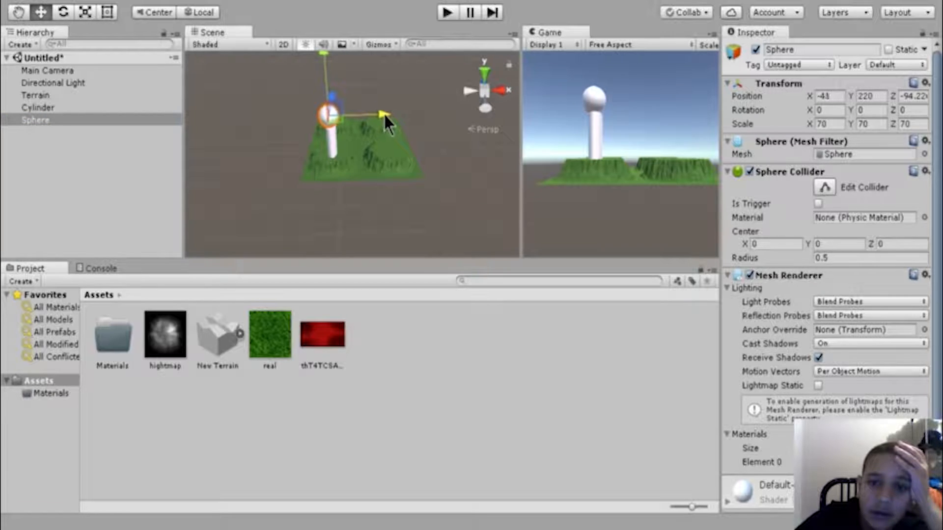
drag(323, 58, 319, 67)
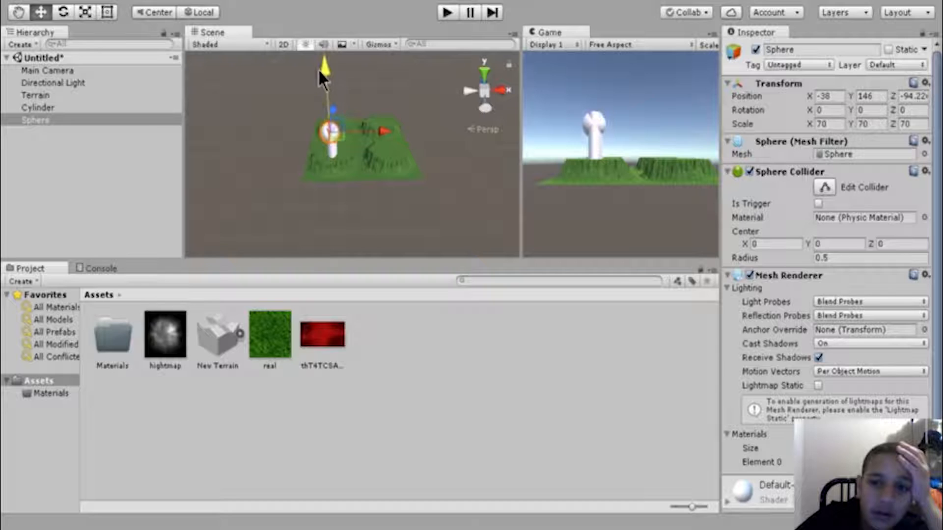
drag(317, 68, 319, 62)
mouse_move(378, 122)
mouse_down()
mouse_move(332, 101)
mouse_move(378, 178)
mouse_move(284, 194)
mouse_move(114, 141)
mouse_move(377, 120)
mouse_move(376, 112)
mouse_up()
alt+drag(419, 144, 369, 205)
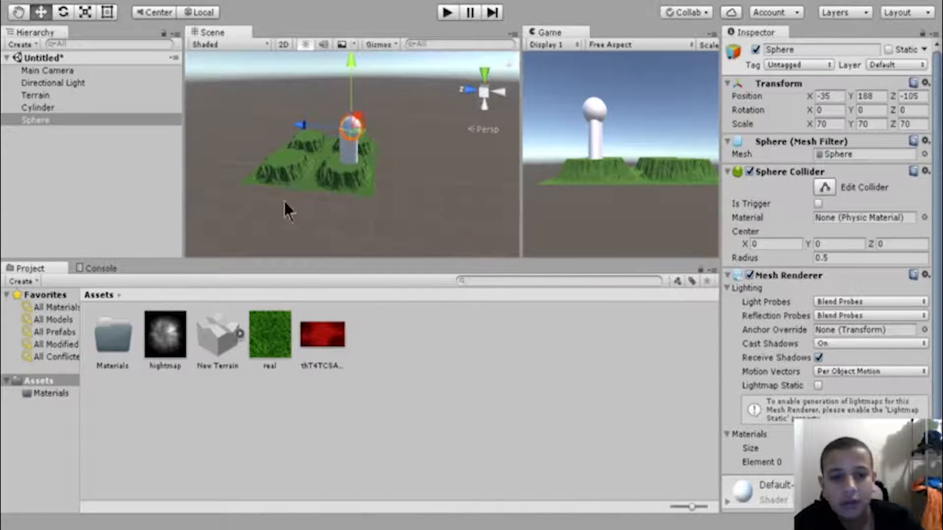
- Set the cylinder's X scale to 50
click(63, 108)
click(831, 125)
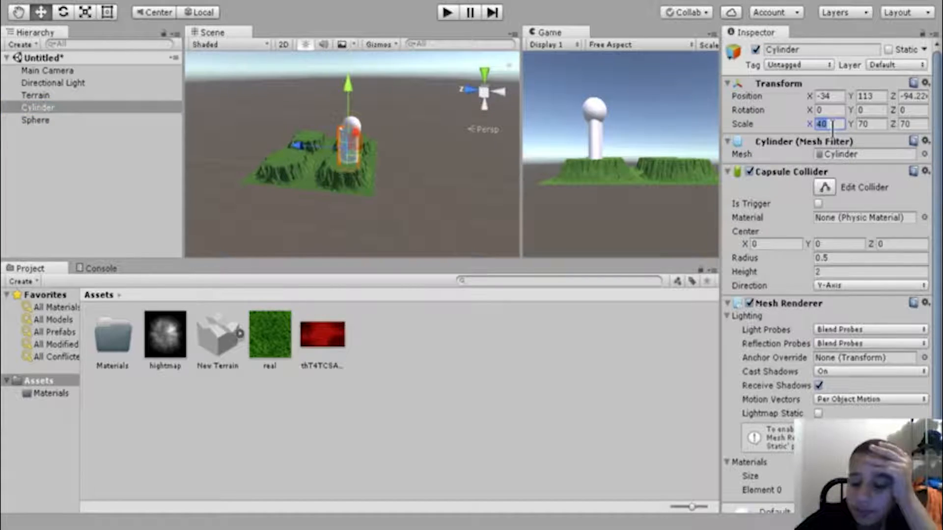
text(50)
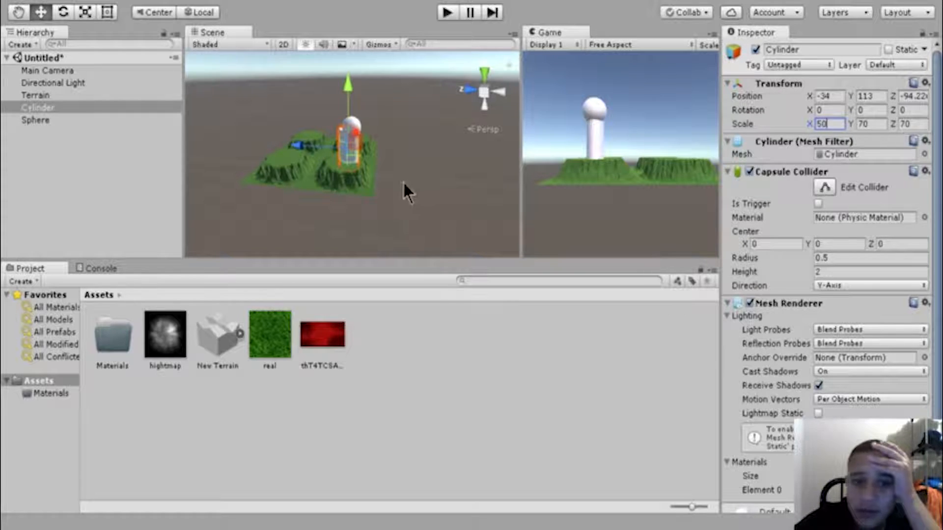
- Shift the sphere along the Z axis to about -100 so it sits centred over the cylinder
click(27, 120)
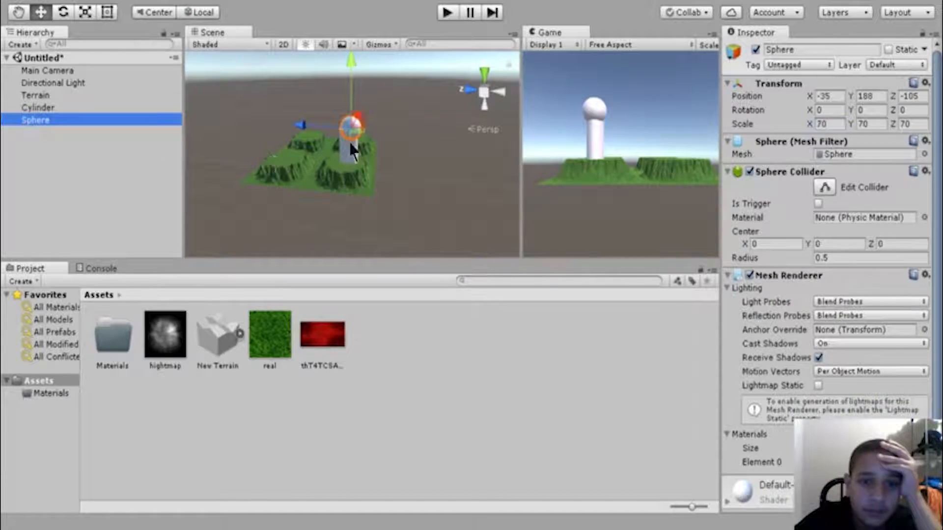
drag(298, 126, 505, 278)
drag(412, 140, 411, 134)
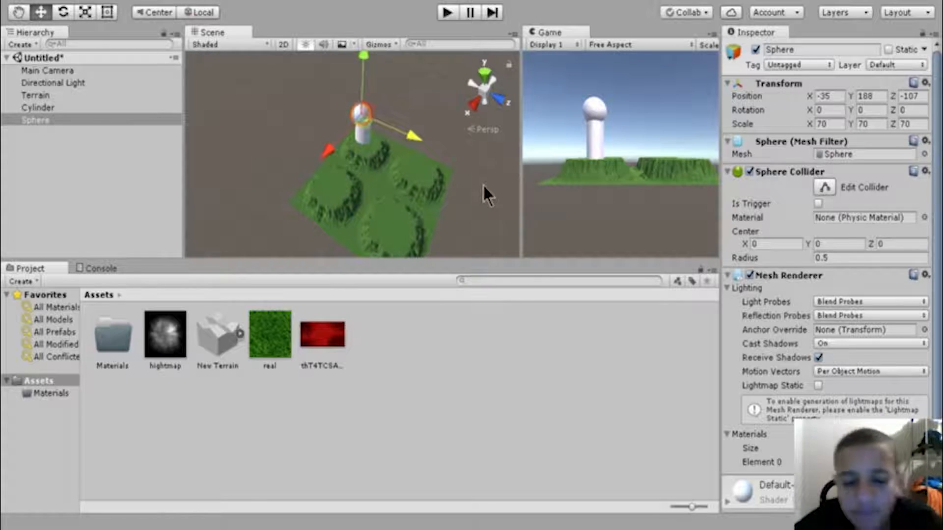
alt+drag(516, 190, 132, 190)
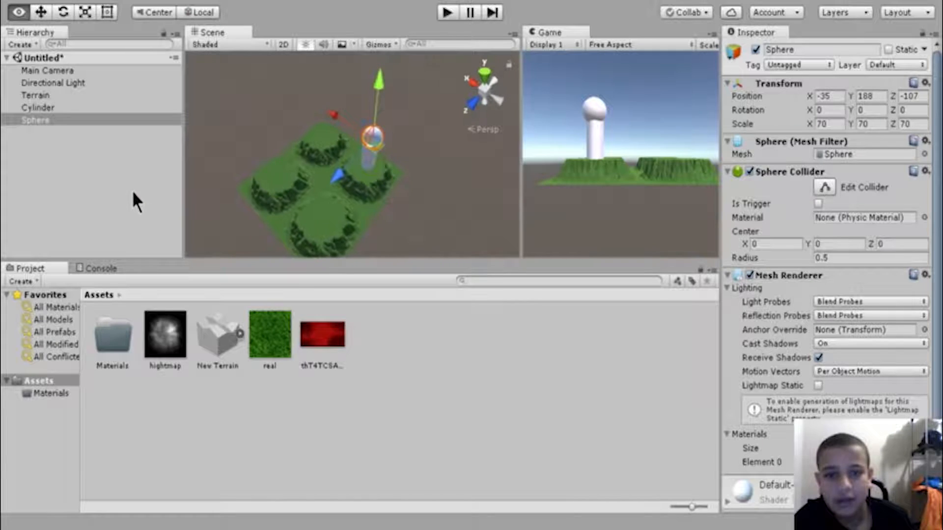
click(271, 338)
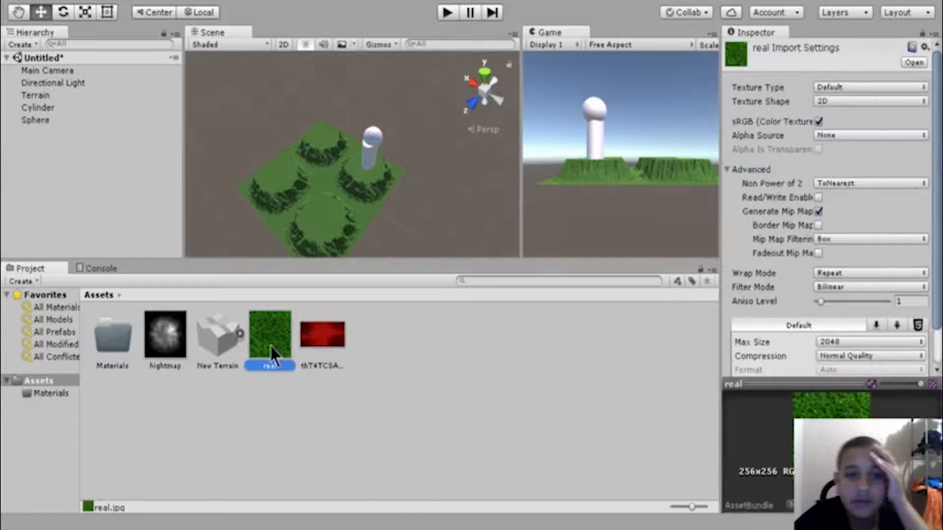
click(371, 142)
drag(333, 175, 340, 151)
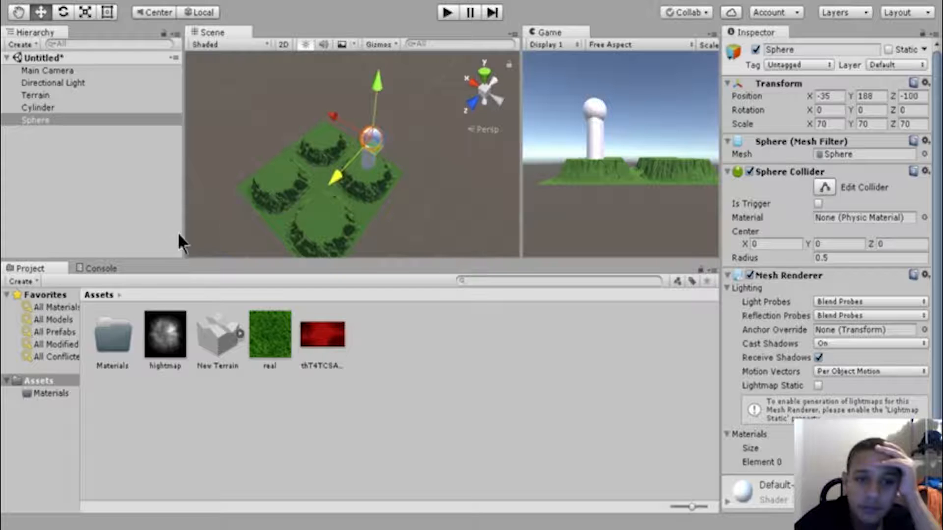
- Enlarge the sphere to a scale of 100 on X, Y and Z
click(32, 106)
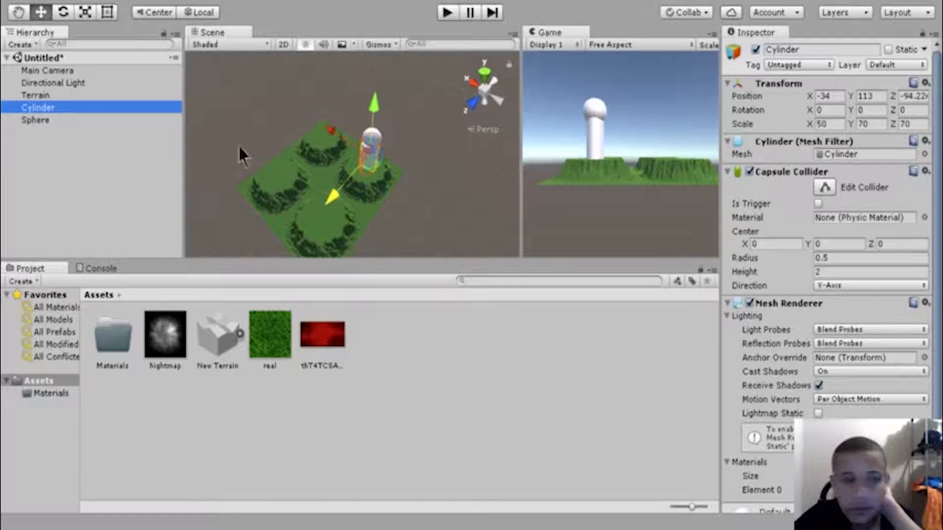
click(35, 119)
click(830, 124)
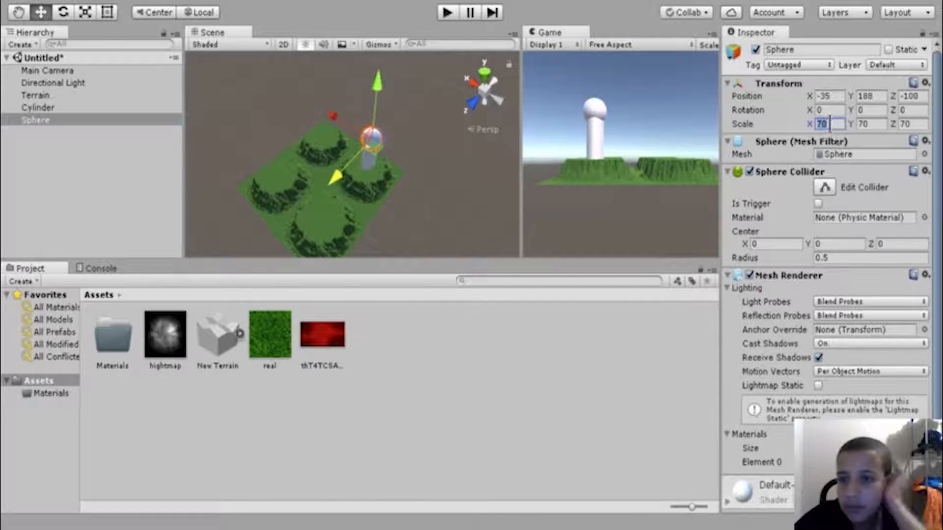
text(100)
click(867, 125)
text(100)
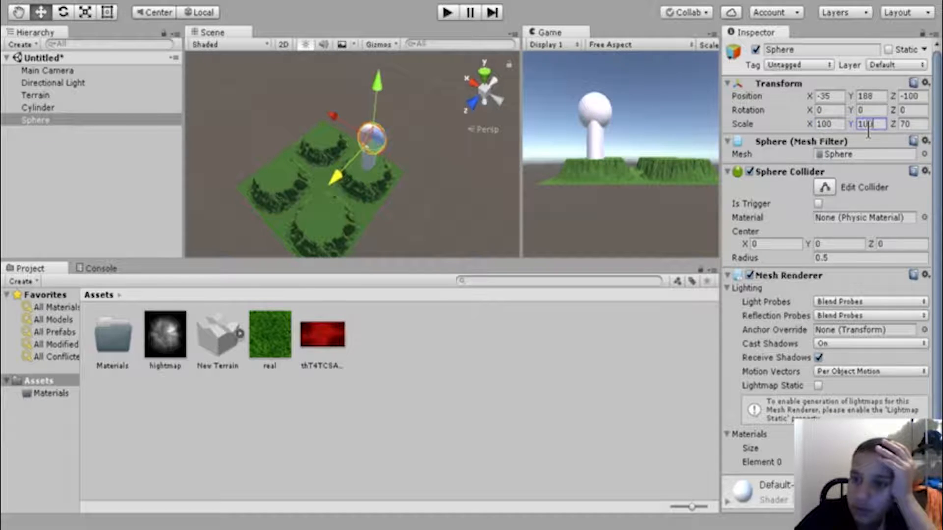
click(916, 123)
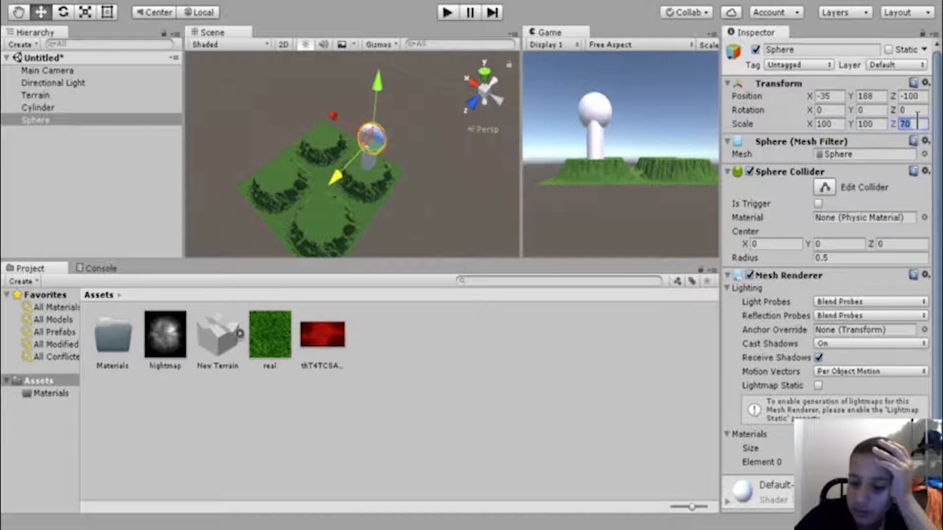
text(100)
- Raise the enlarged sphere above the cylinder to about Y 219 and nudge it to about X -34
mouse_move(378, 82)
mouse_down()
mouse_move(376, 60)
mouse_move(377, 74)
mouse_up()
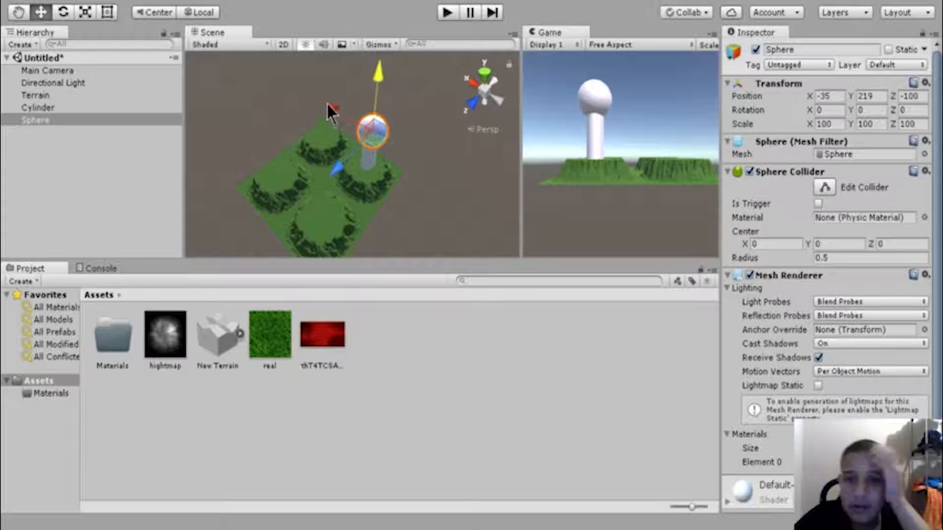
drag(330, 105, 328, 108)
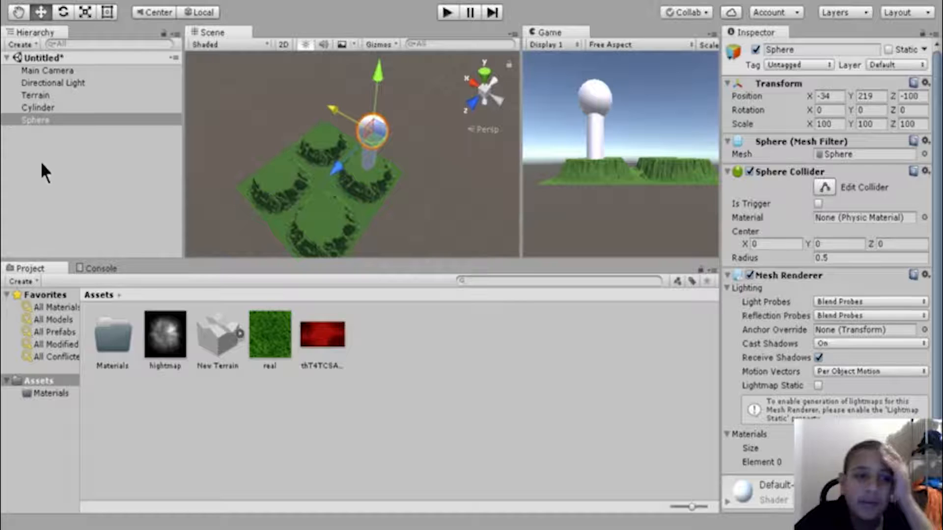
click(46, 183)
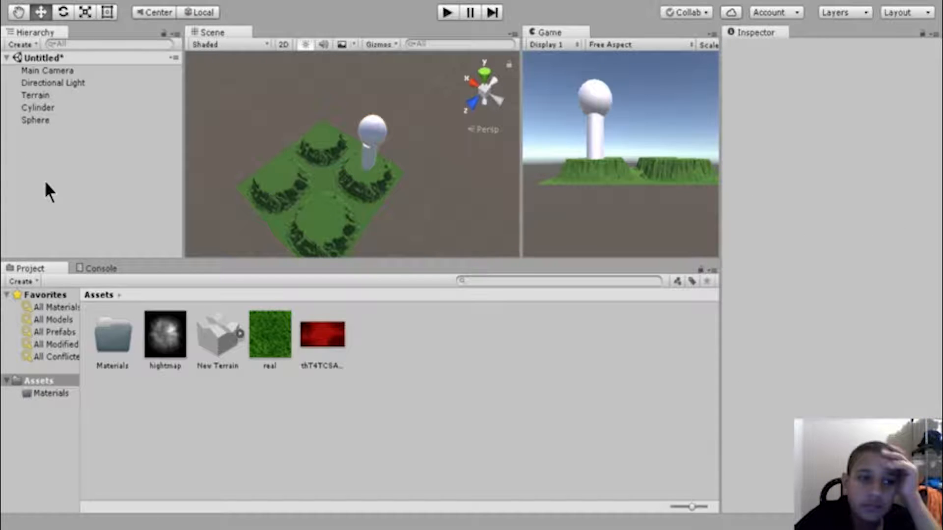
- Apply the green "real" grass texture to the sphere
click(360, 120)
click(374, 340)
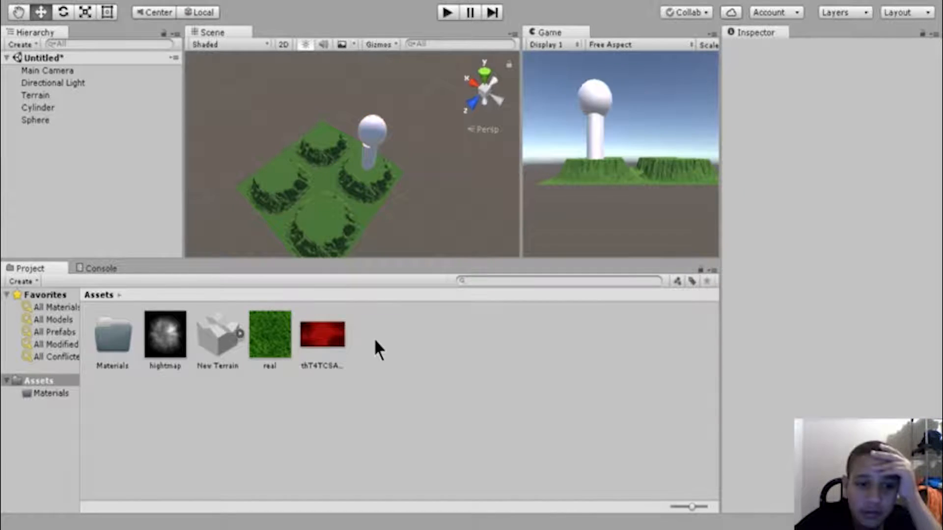
drag(272, 338, 41, 119)
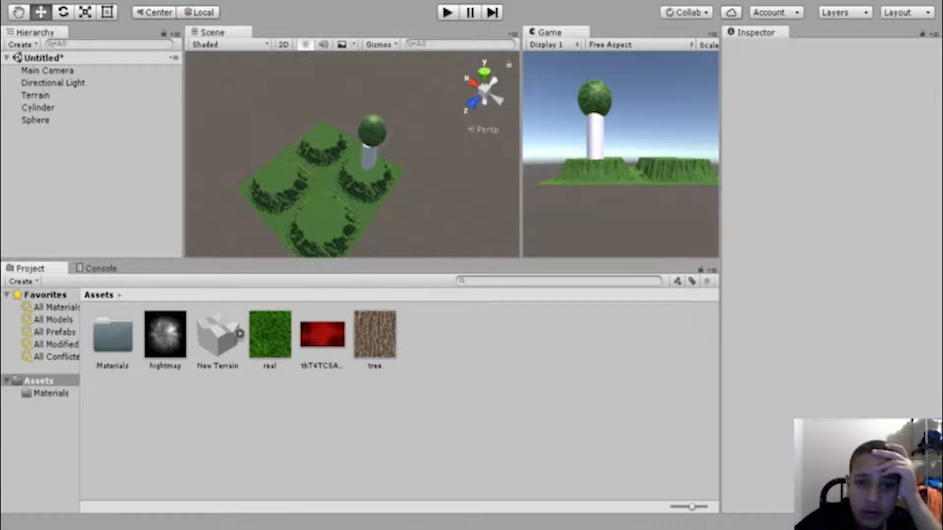
- Apply the "tree" bark texture to the cylinder, keeping the "real" grass texture on the sphere
click(382, 325)
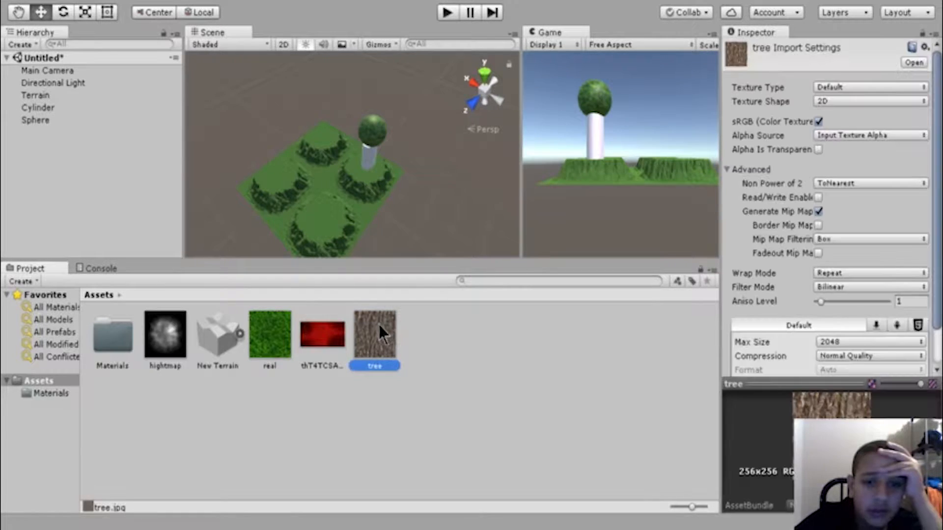
drag(371, 337, 43, 124)
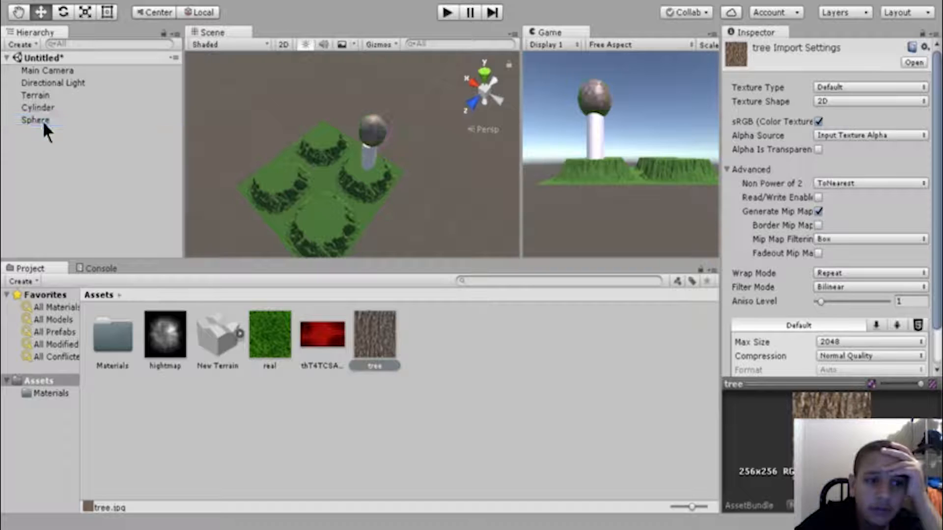
drag(317, 351, 43, 127)
drag(370, 322, 79, 105)
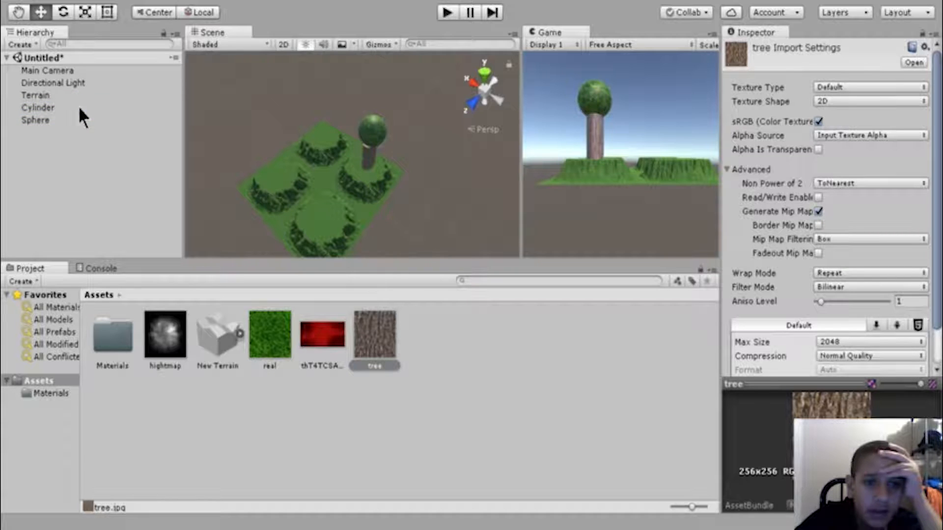
- Adjust the sphere along the Z axis to about -103 over the trunk
alt+drag(395, 155, 244, 99)
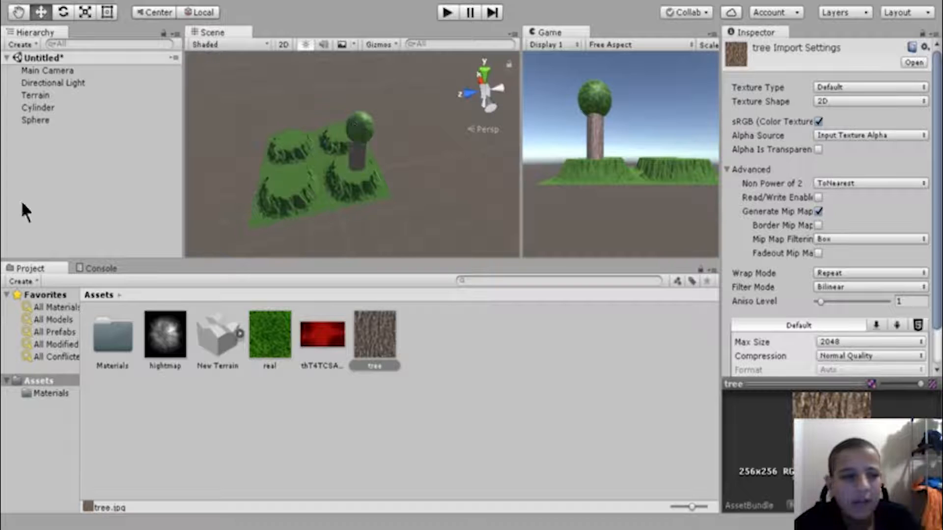
click(37, 119)
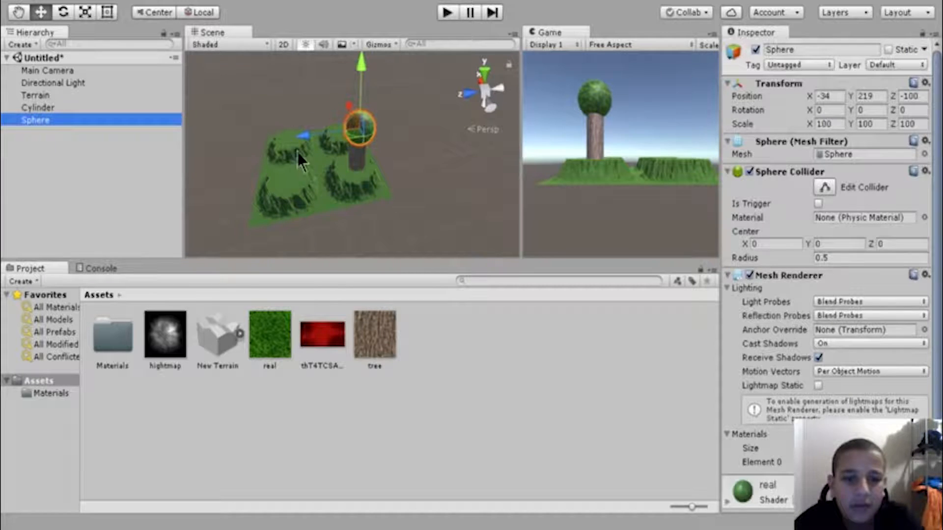
drag(300, 136, 300, 131)
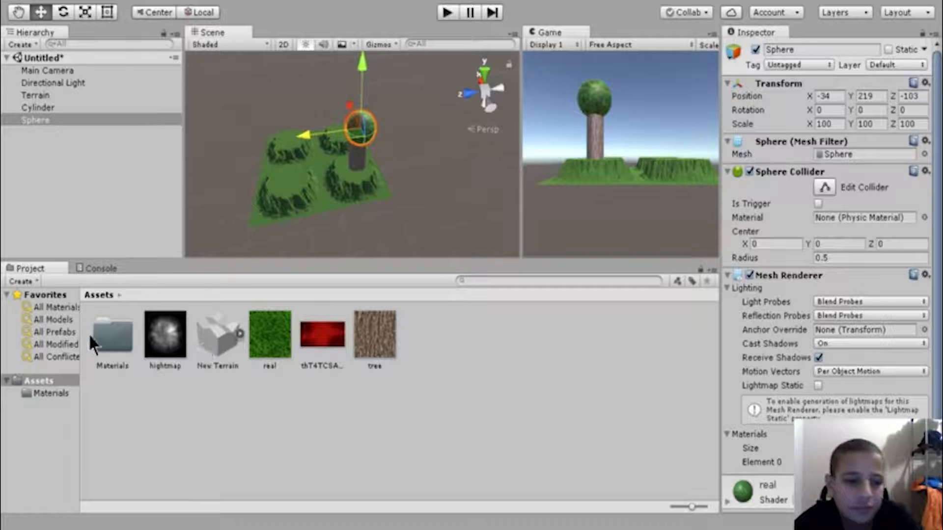
- Set the Metallic value of the "real" material in the Materials folder to 1
double_click(105, 325)
click(101, 343)
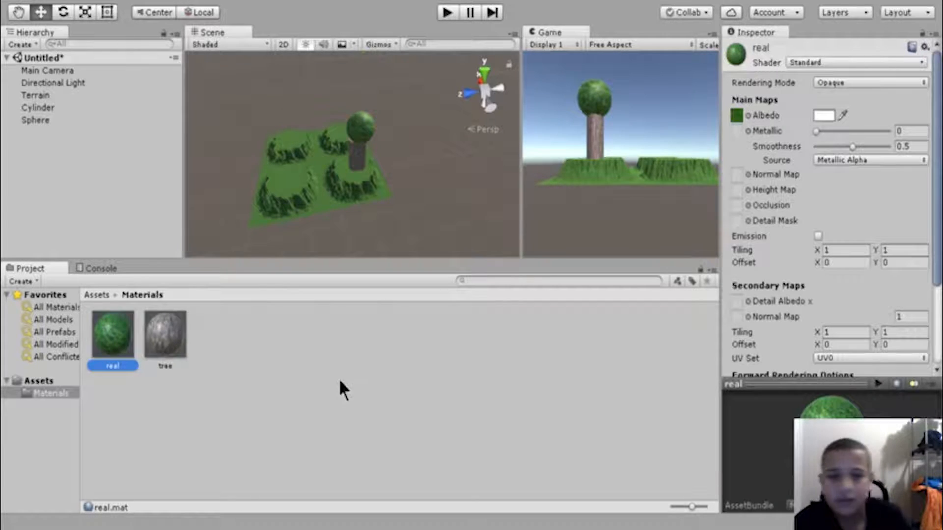
drag(816, 131, 935, 137)
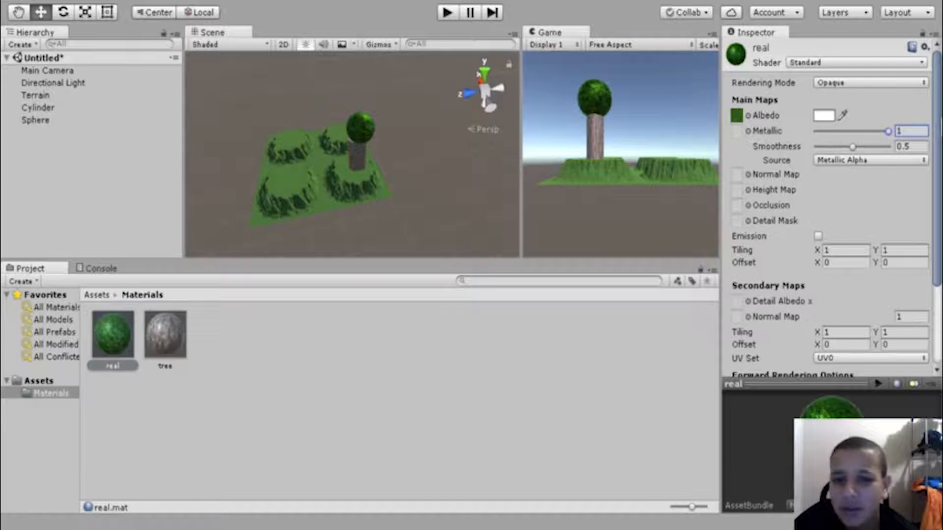
- Set Metallic and Smoothness of the "tree" material to 1, and Smoothness of the "real" material to 1
click(162, 362)
drag(816, 132, 939, 131)
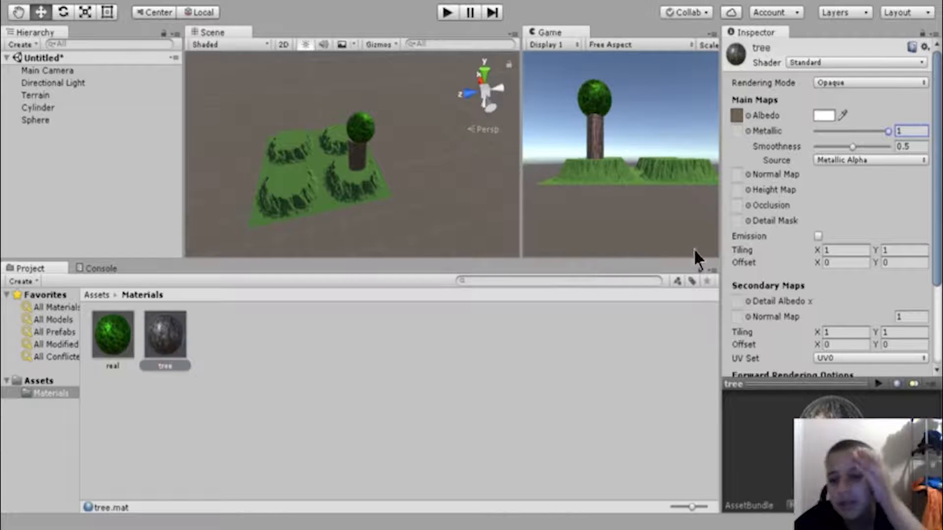
drag(853, 147, 879, 148)
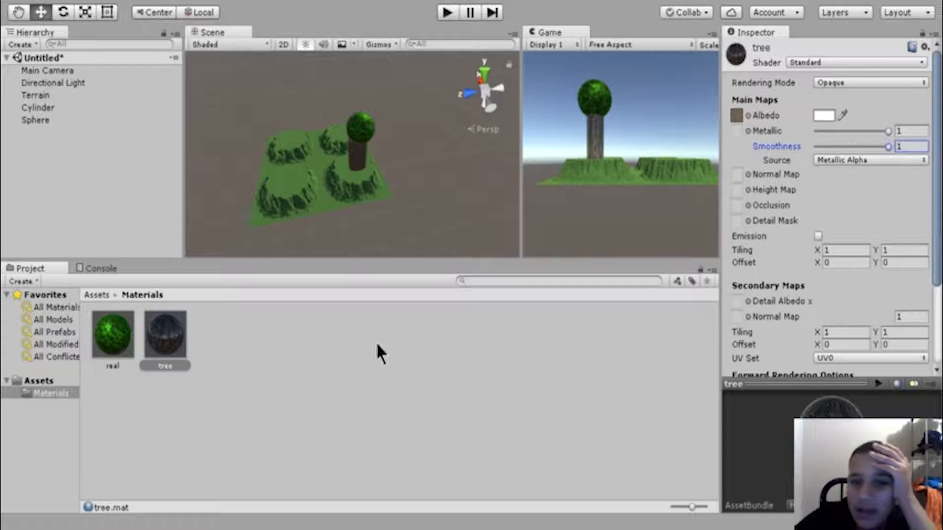
click(104, 346)
drag(853, 147, 927, 162)
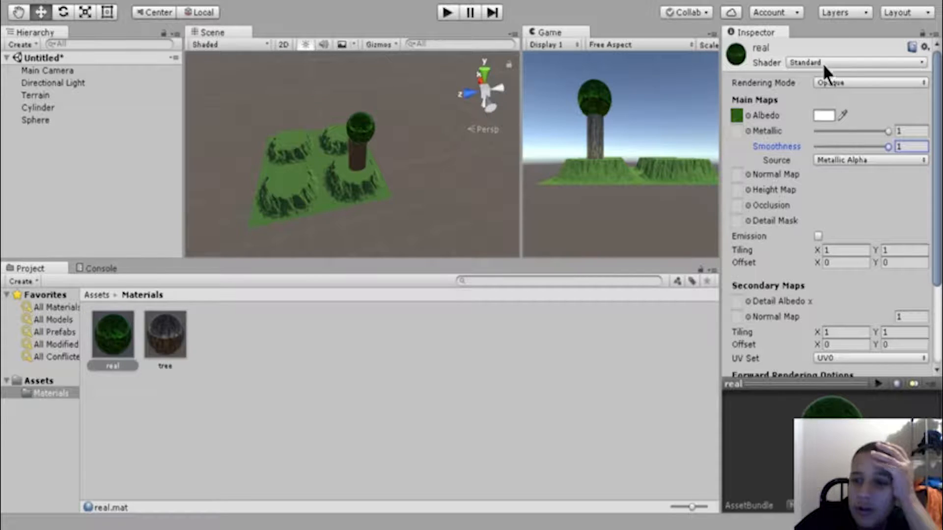
- Switch the "real" material to the Standard (Specular setup) shader with a dark blue specular colour and Smoothness 0
click(790, 118)
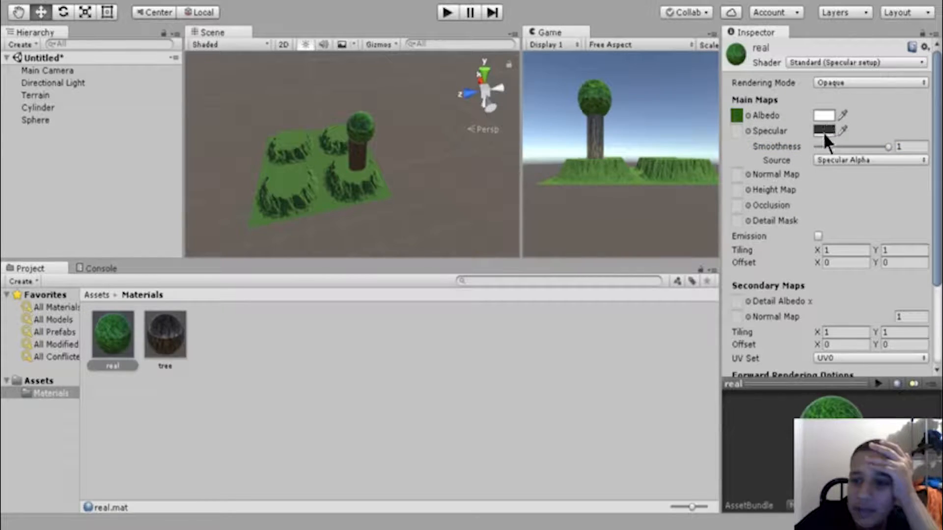
drag(109, 123, 104, 193)
drag(114, 244, 96, 129)
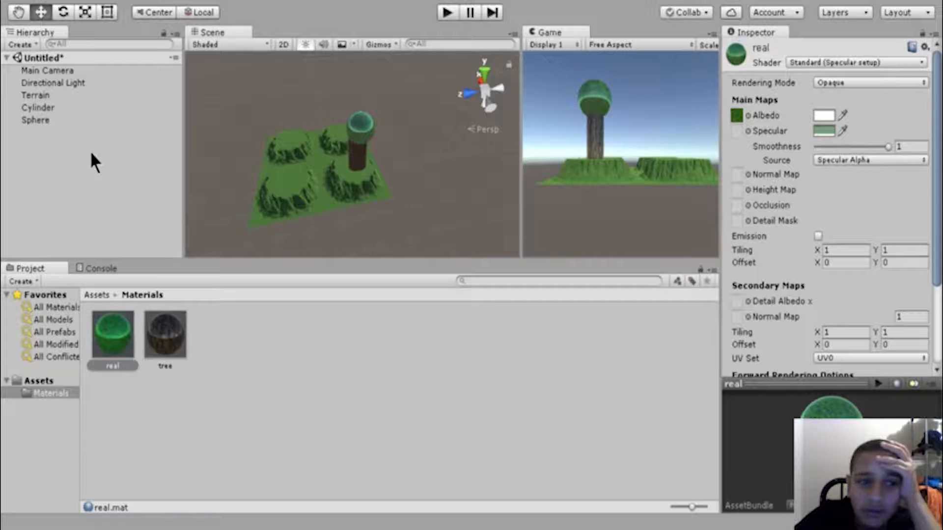
click(155, 26)
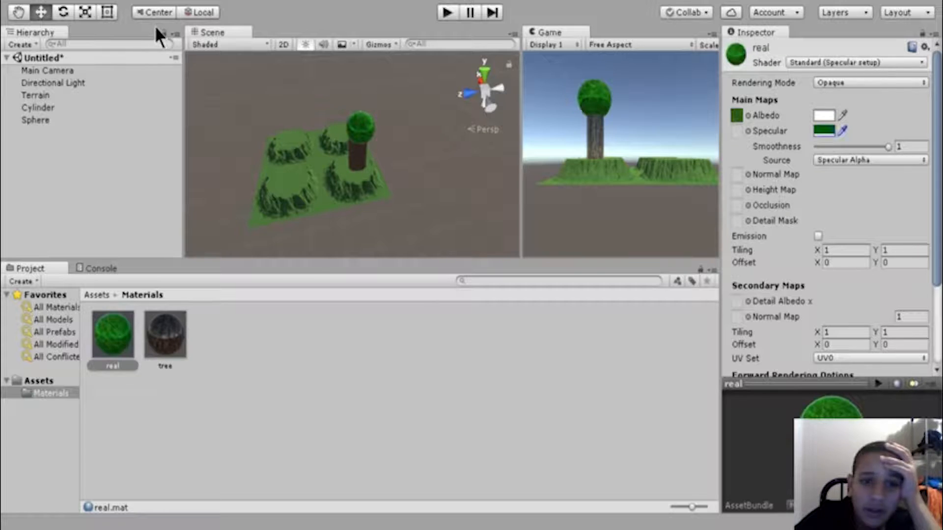
drag(882, 145, 789, 164)
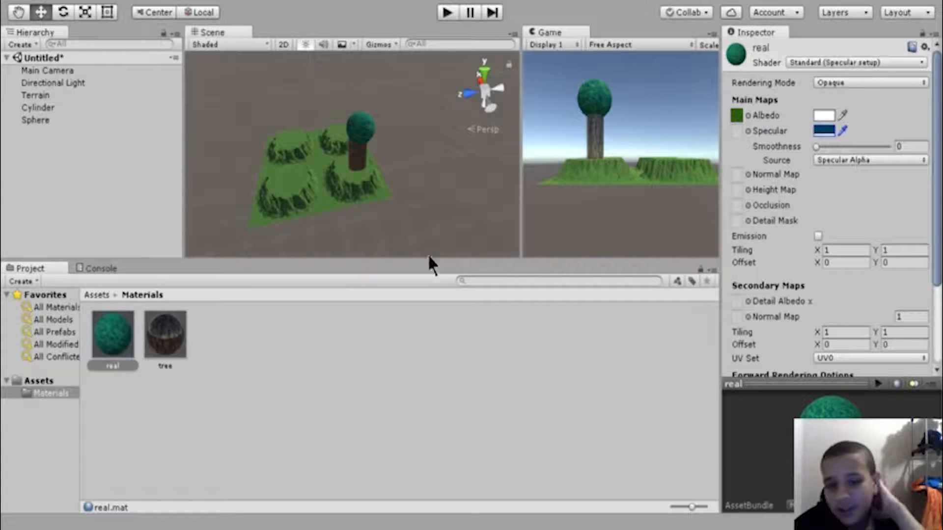
- Switch the "tree" material to the Standard (Specular setup) shader and give it a golden-yellow specular colour
click(165, 337)
click(829, 63)
click(821, 93)
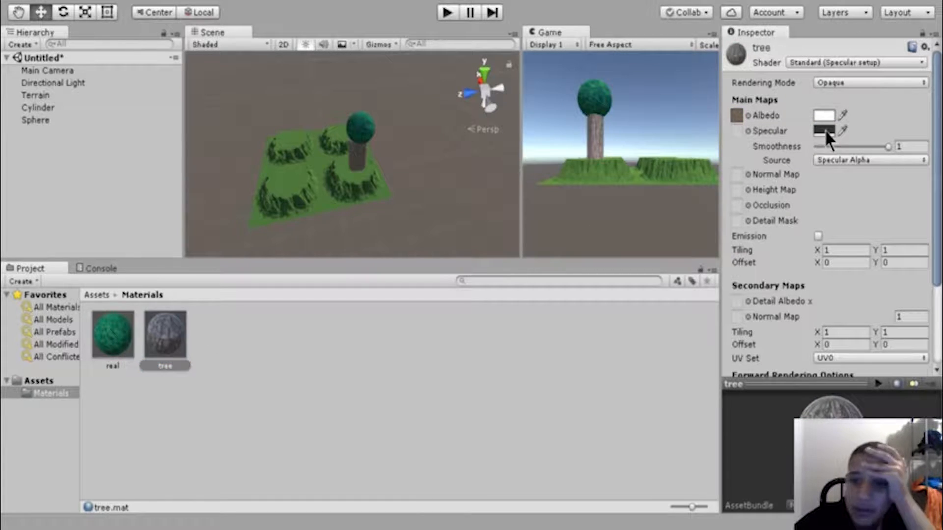
drag(92, 150, 139, 198)
drag(127, 159, 111, 142)
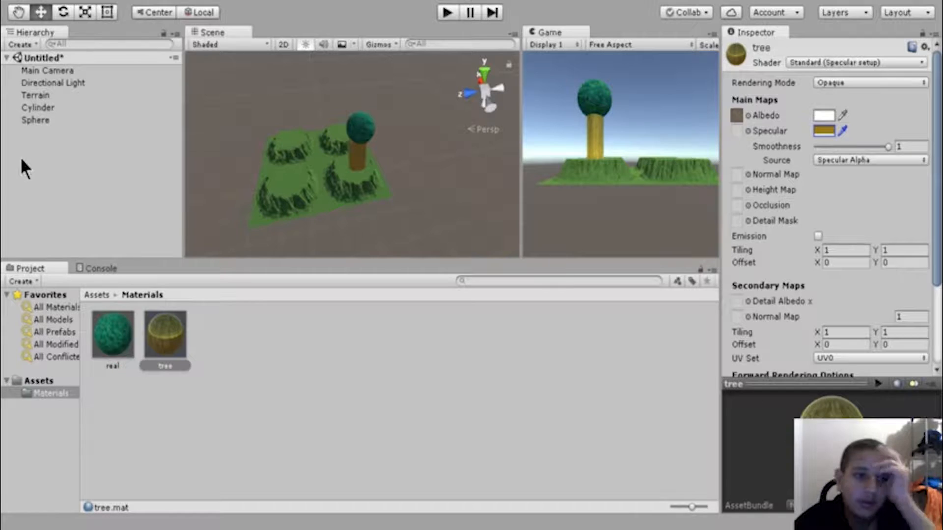
- Make the Sphere a child of the Cylinder in the scene hierarchy and collapse the group
click(46, 124)
drag(46, 124, 44, 109)
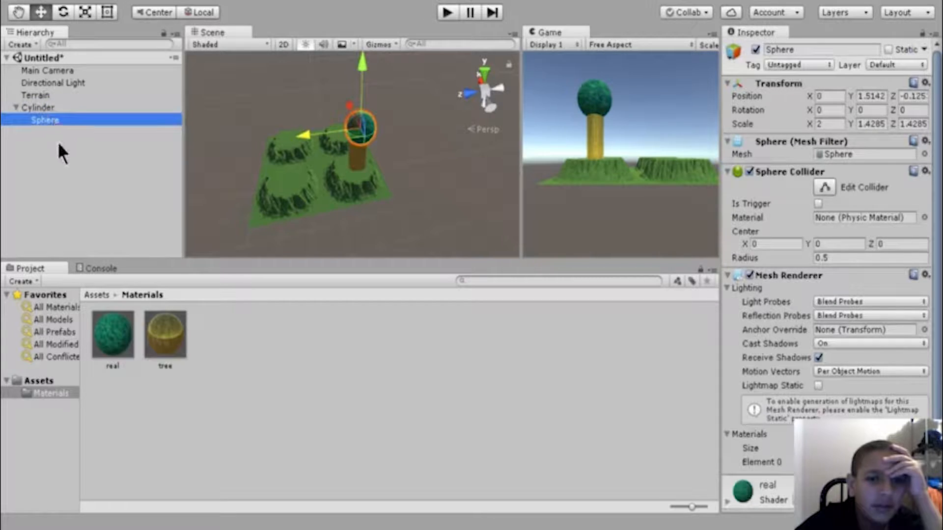
click(17, 109)
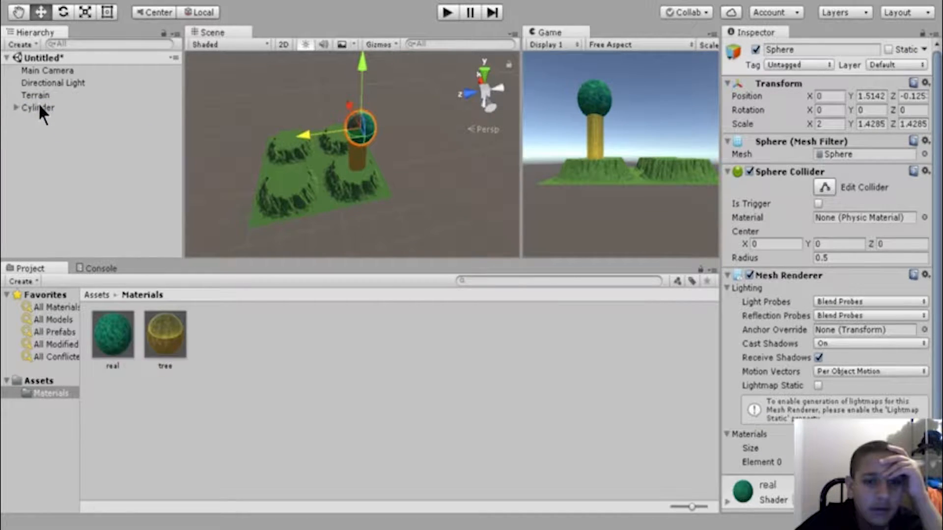
- Rename the Cylinder parent object to "tree"
click(39, 105)
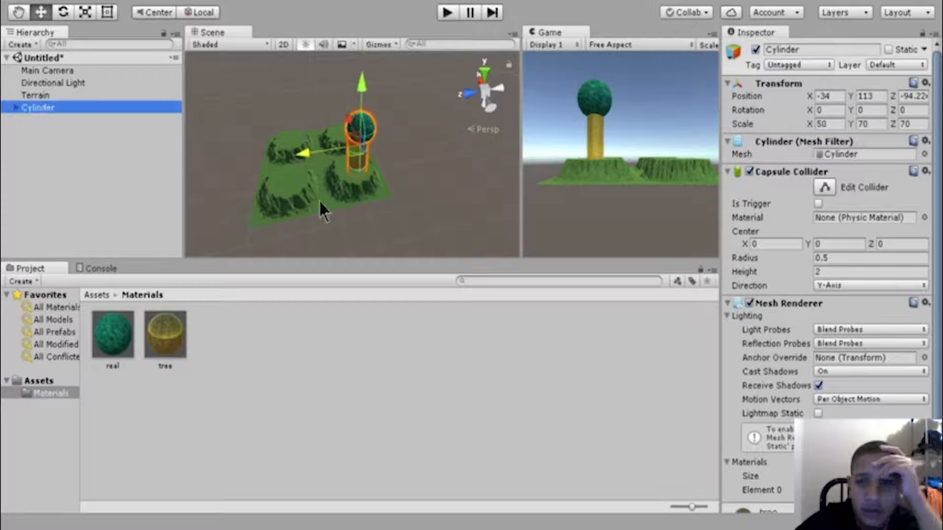
click(800, 50)
text(tree)
key(Return)
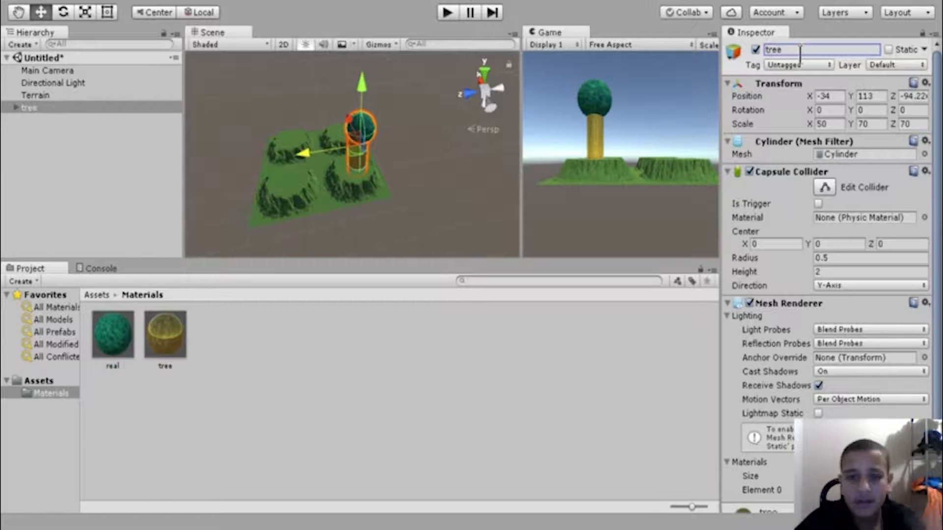
- Duplicate the tree and move the copy along the Z axis to about 188, onto the neighbouring hill
click(15, 107)
click(15, 107)
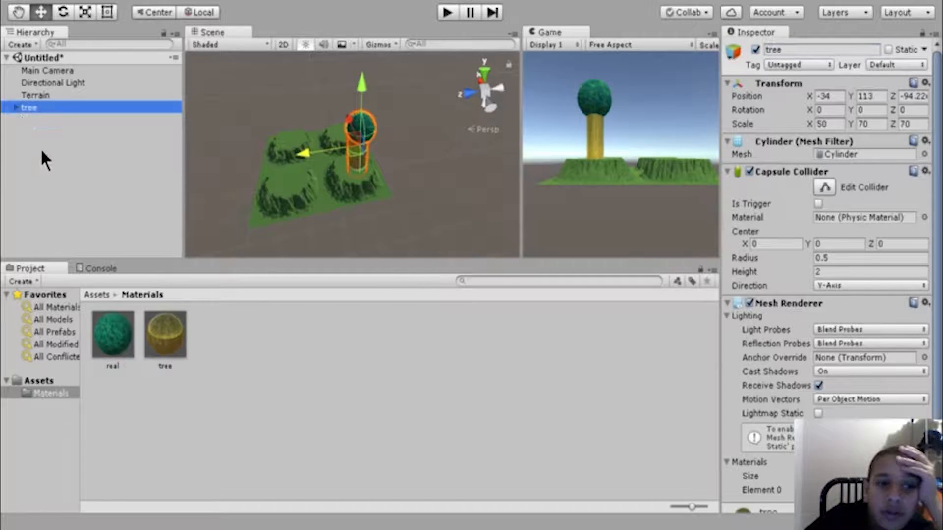
click(41, 122)
click(33, 109)
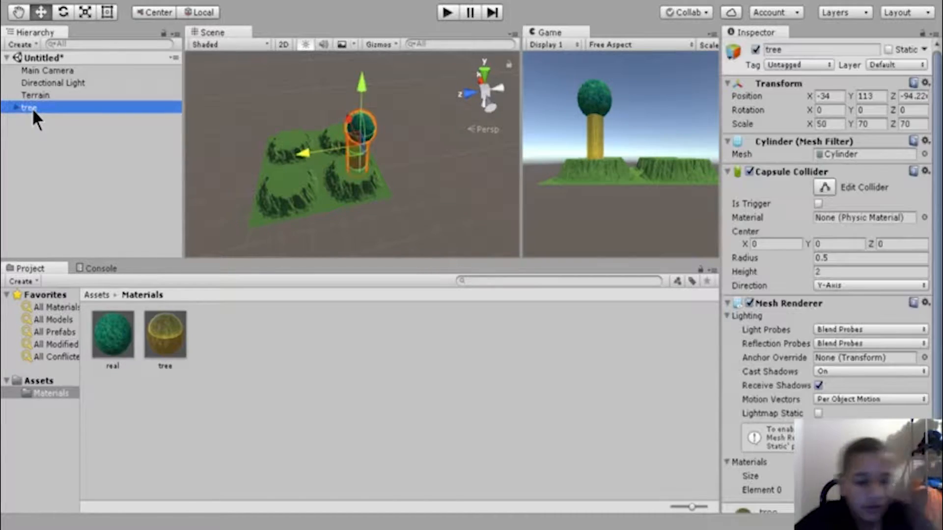
key(ctrl+d)
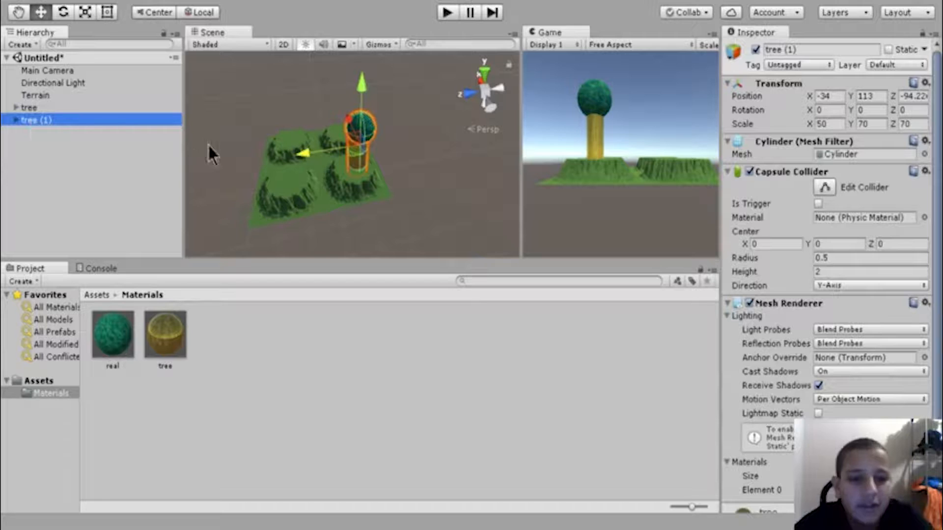
drag(304, 153, 235, 189)
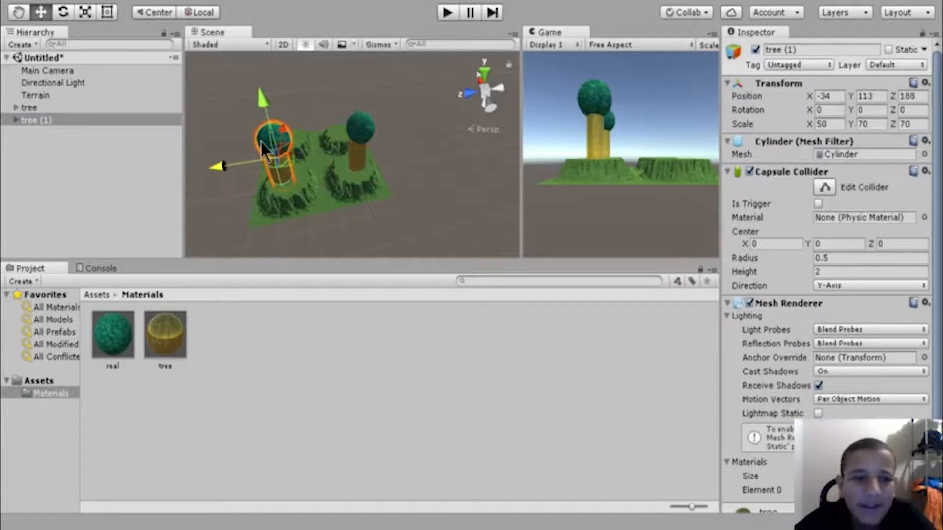
- Make two more tree copies for the remaining hills, at about X 268, Z 188 and about X 217, Z -70
key(ctrl+d)
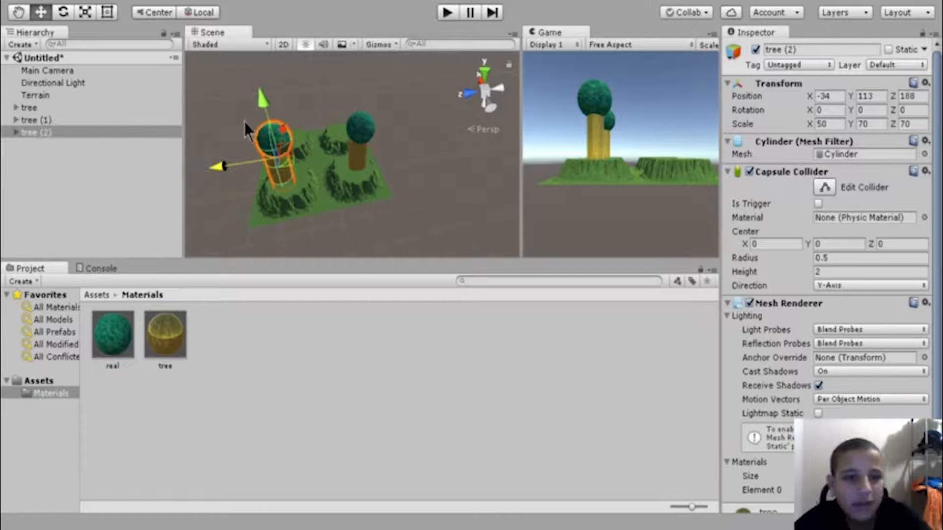
drag(283, 133, 293, 70)
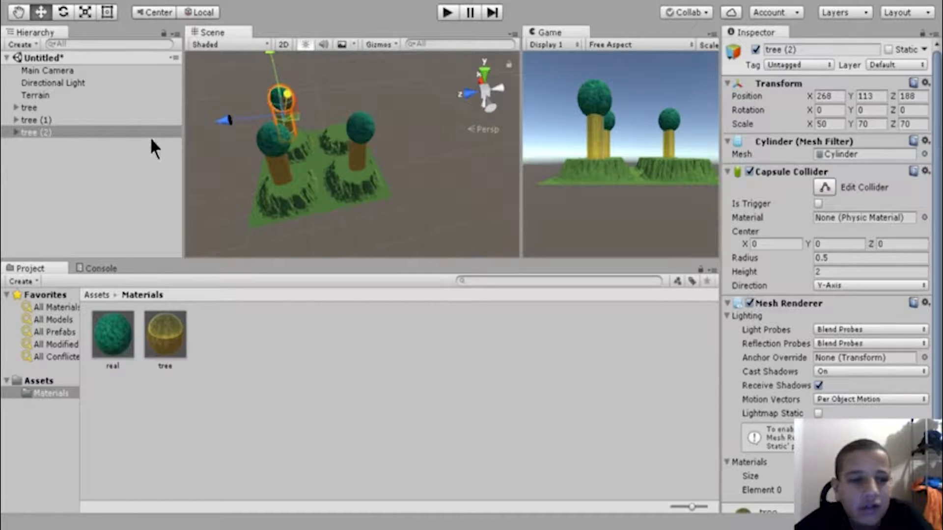
key(ctrl+d)
drag(246, 118, 329, 95)
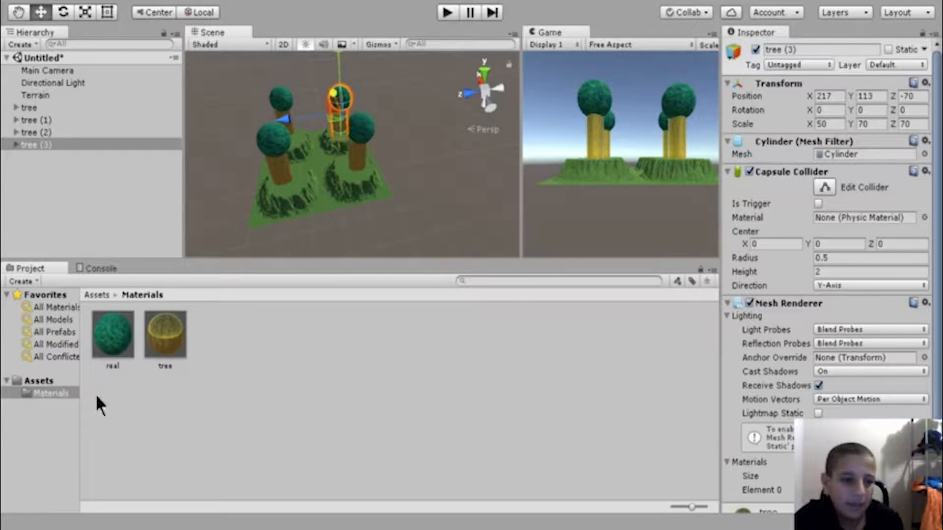
- Set the Terrain Height to 80 in the terrain's resolution settings
click(30, 96)
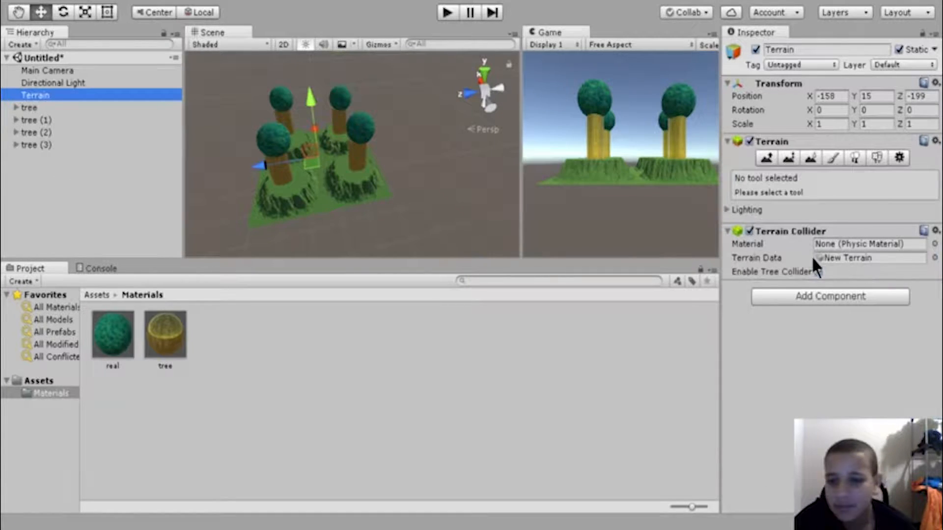
click(899, 157)
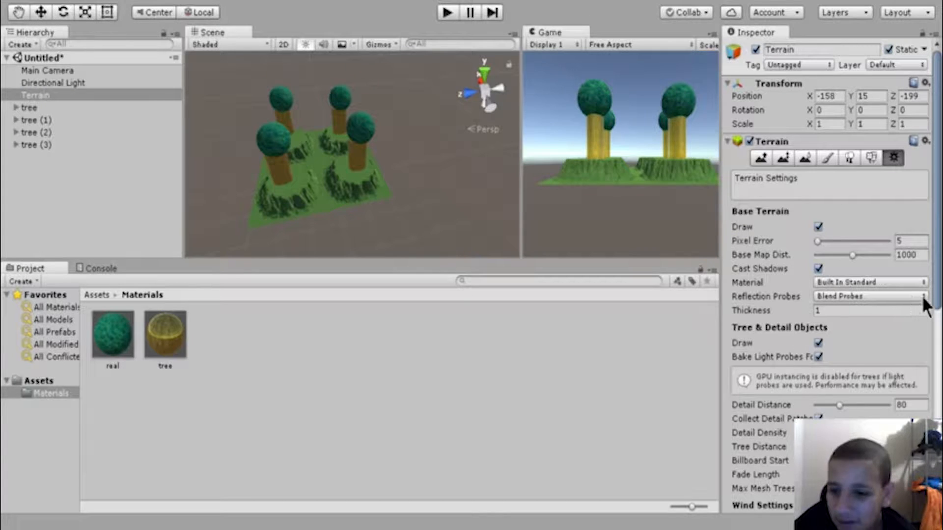
drag(935, 289, 920, 415)
click(840, 340)
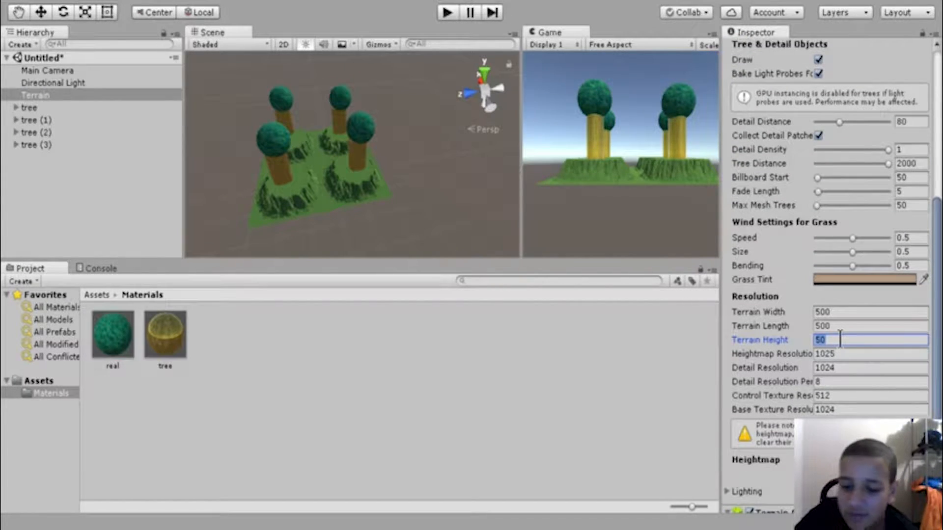
text(80)
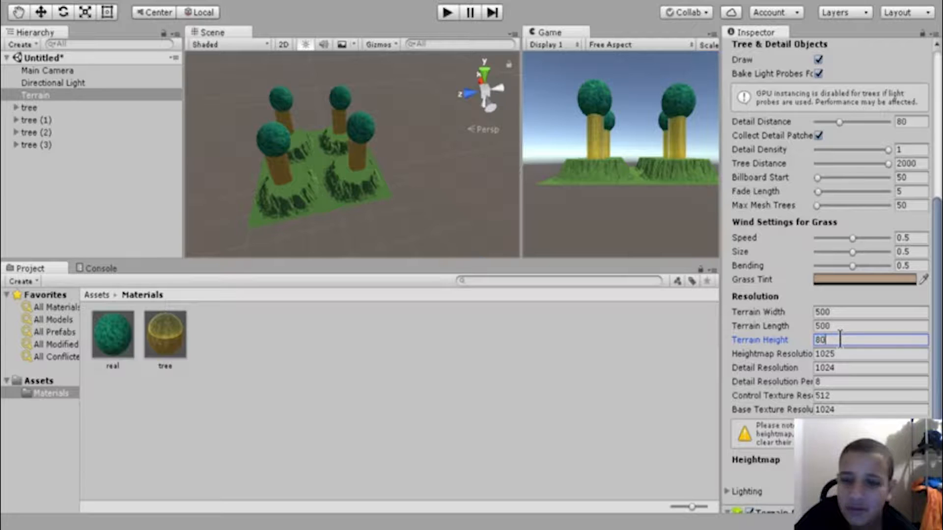
key(Return)
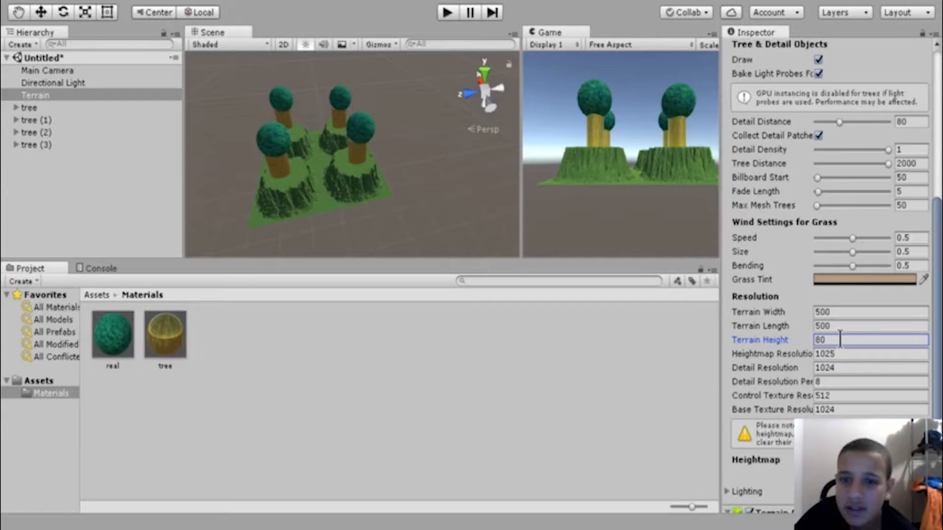
- Raise the trees onto the taller hills, with tree (3) at about Y 167 and the original tree at about Y 165
click(16, 132)
click(39, 145)
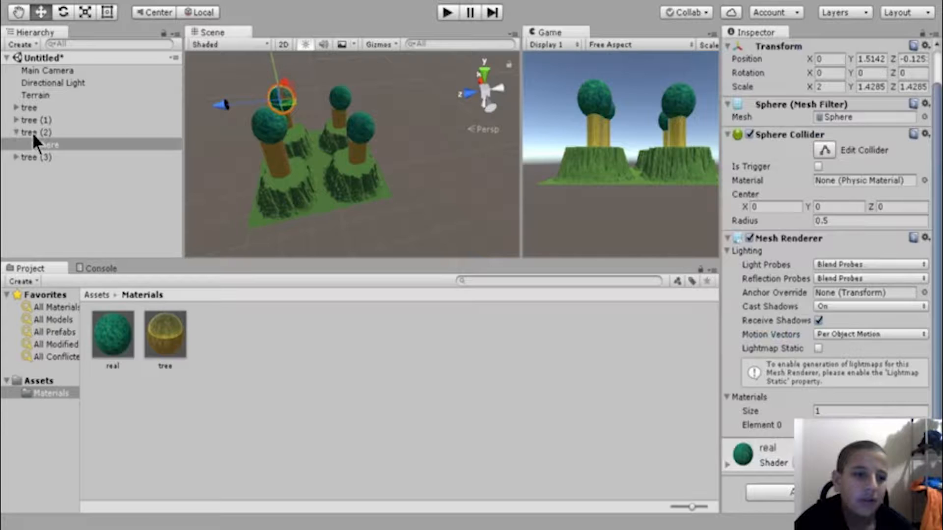
click(32, 133)
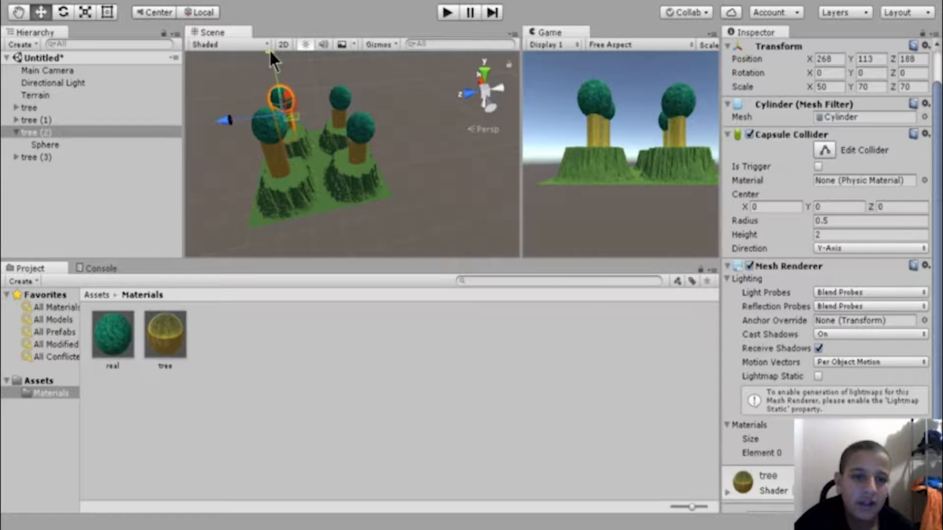
click(339, 96)
drag(337, 65, 338, 52)
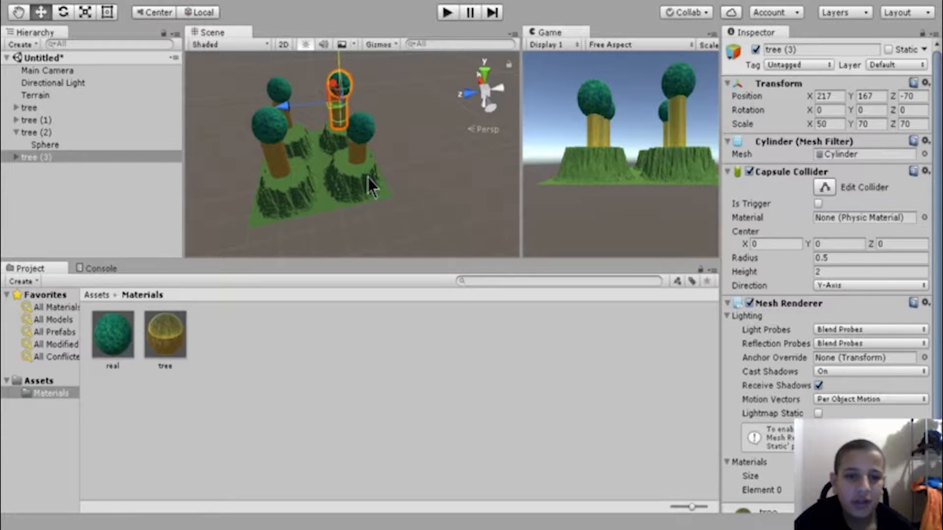
click(361, 125)
drag(362, 85, 358, 69)
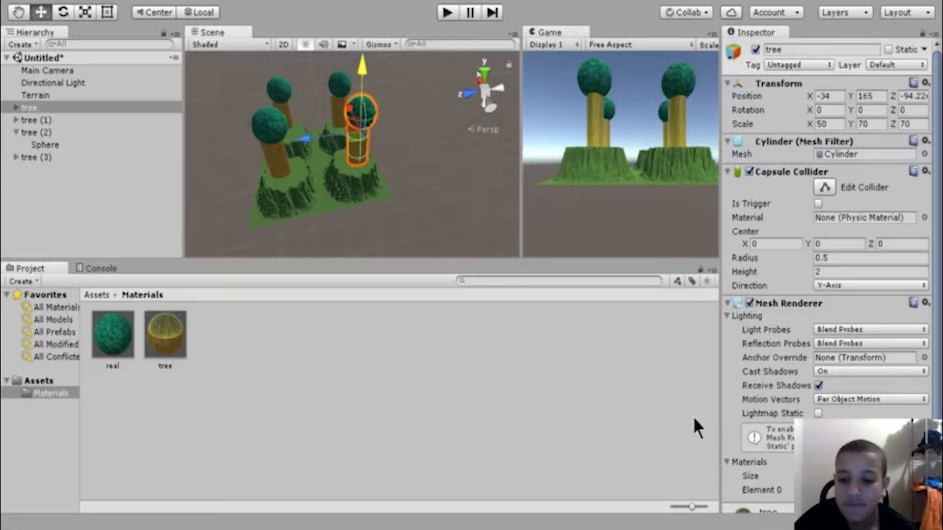
- Increase the Terrain Height to 150 in the terrain's resolution settings
click(42, 94)
click(894, 157)
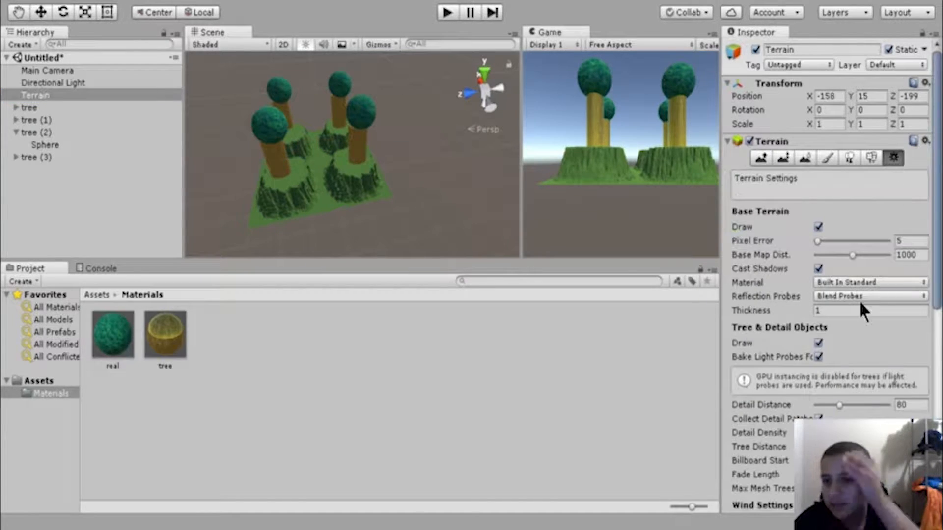
drag(936, 216, 938, 334)
click(833, 396)
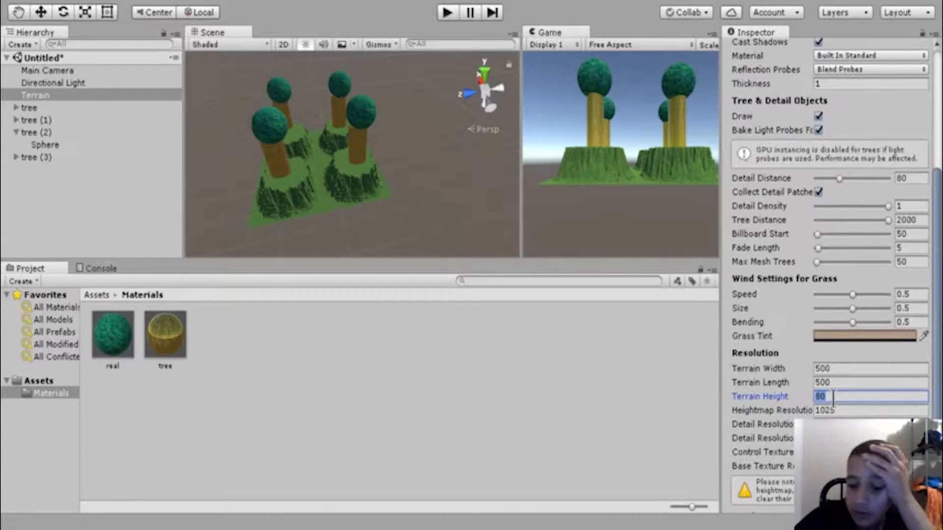
text(150)
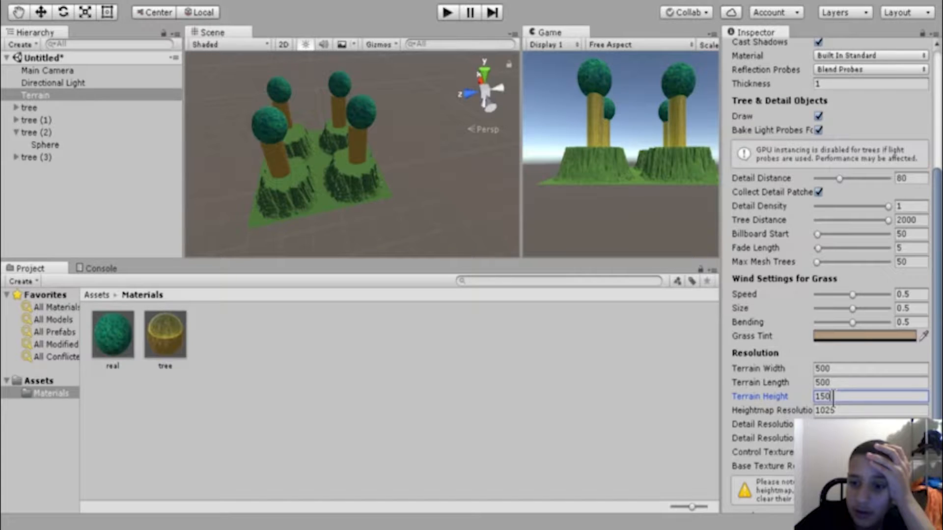
- Lift the trees onto the 150-high hills, setting tree (2) to Y 200 and tree (3) to about Y 233
click(17, 119)
click(33, 130)
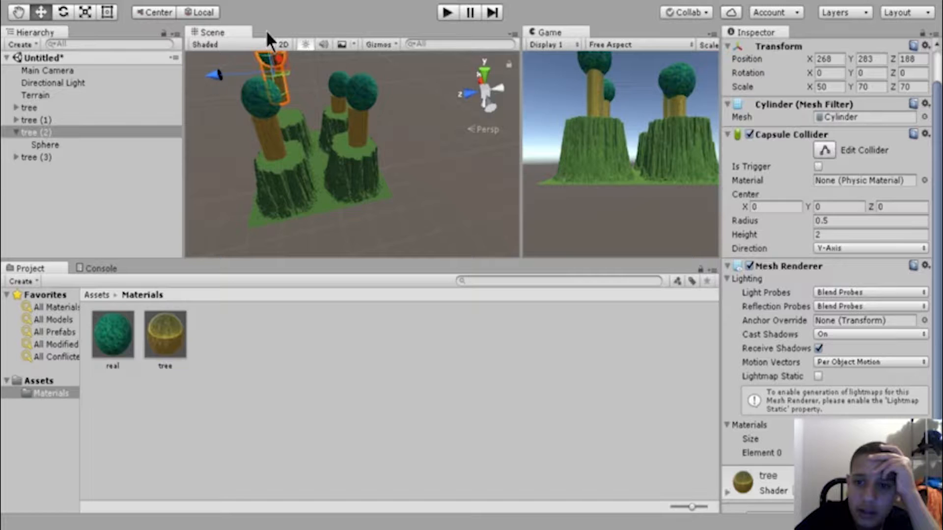
click(267, 59)
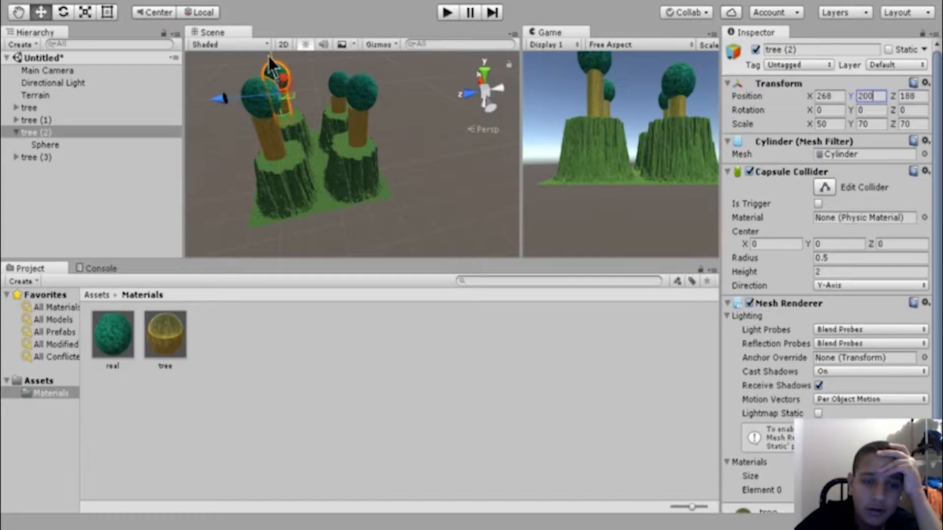
click(345, 91)
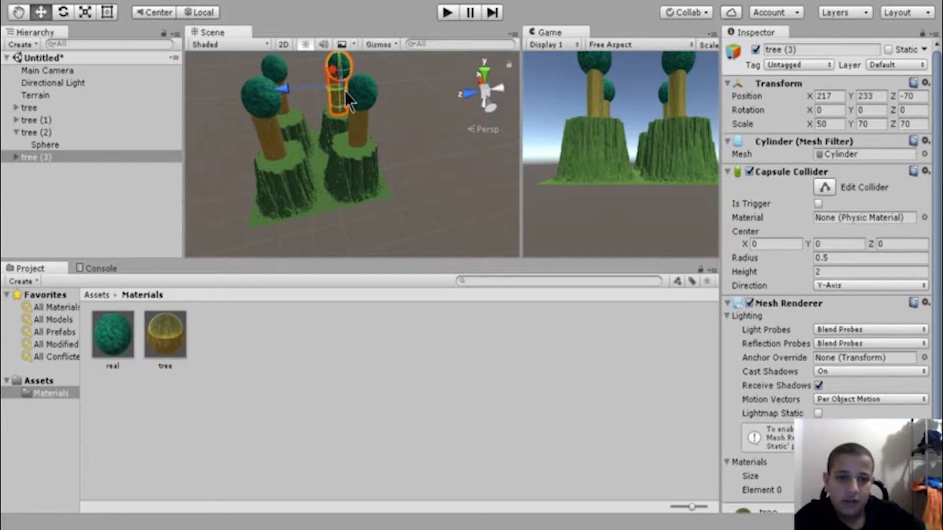
alt+drag(345, 92, 896, 193)
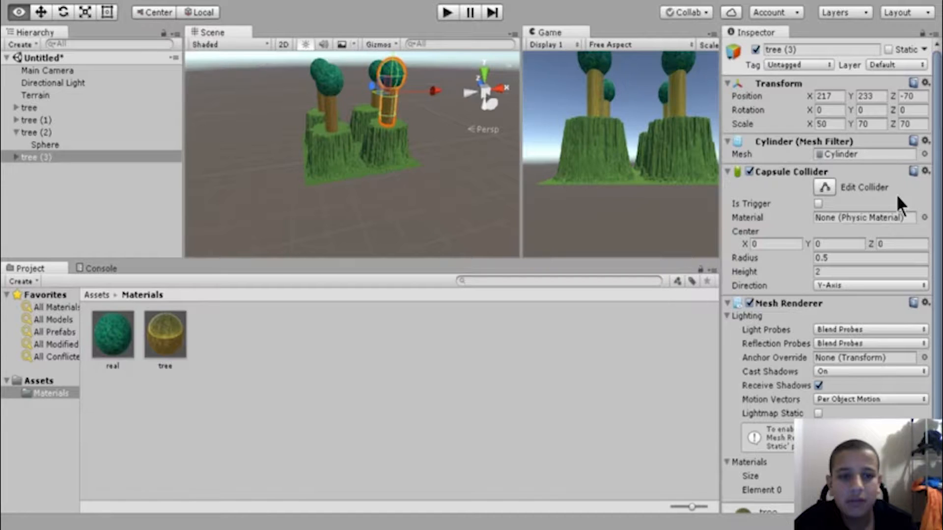
alt+drag(897, 193, 921, 344)
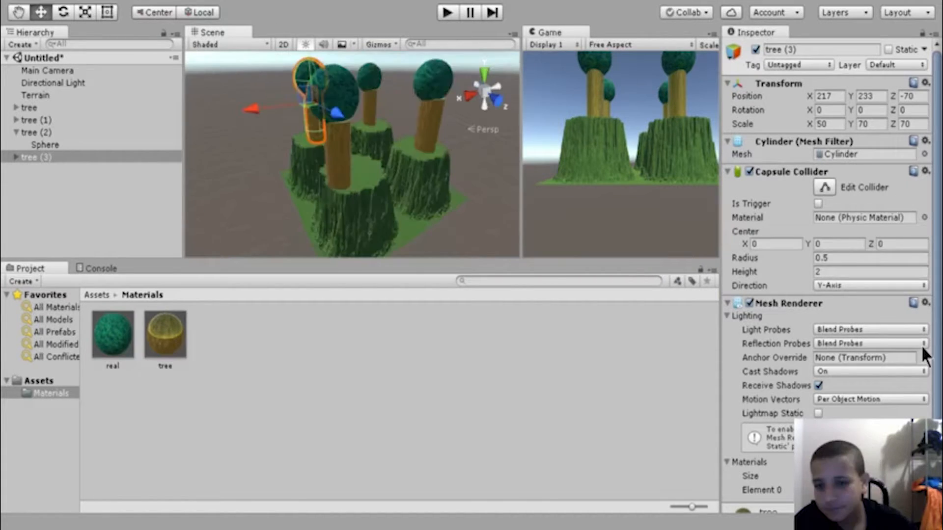
- Try other terrain sizes, with Terrain Width and Length at 1000 and then a width of 200
click(470, 254)
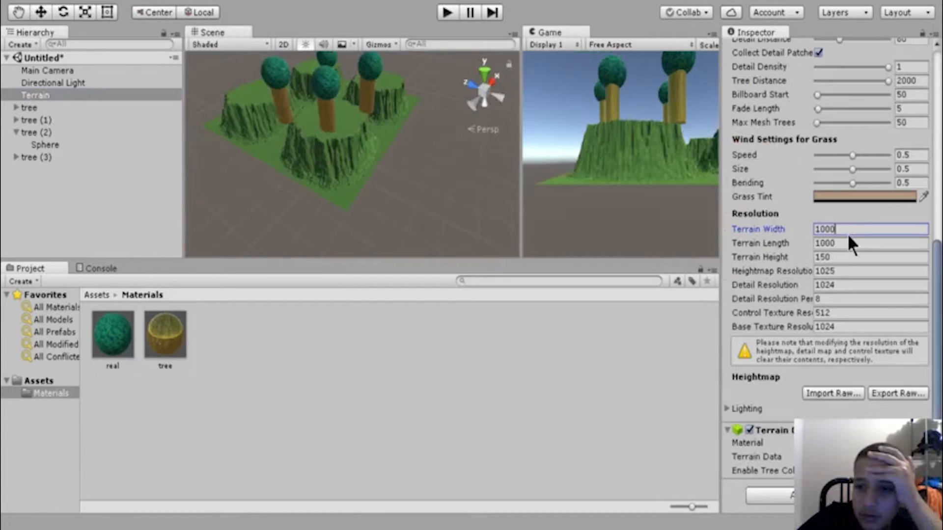
double_click(847, 230)
text(200)
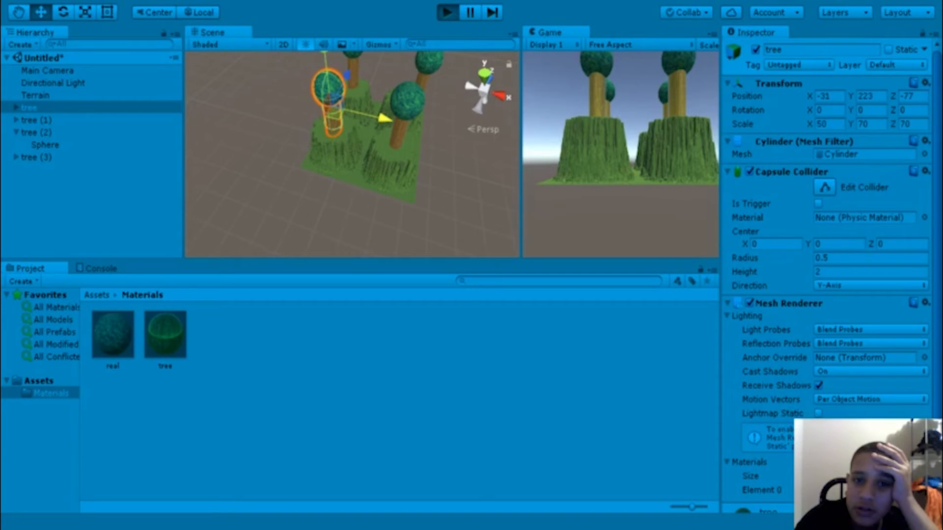
- End the play-mode test of the scene
key(ctrl+p)
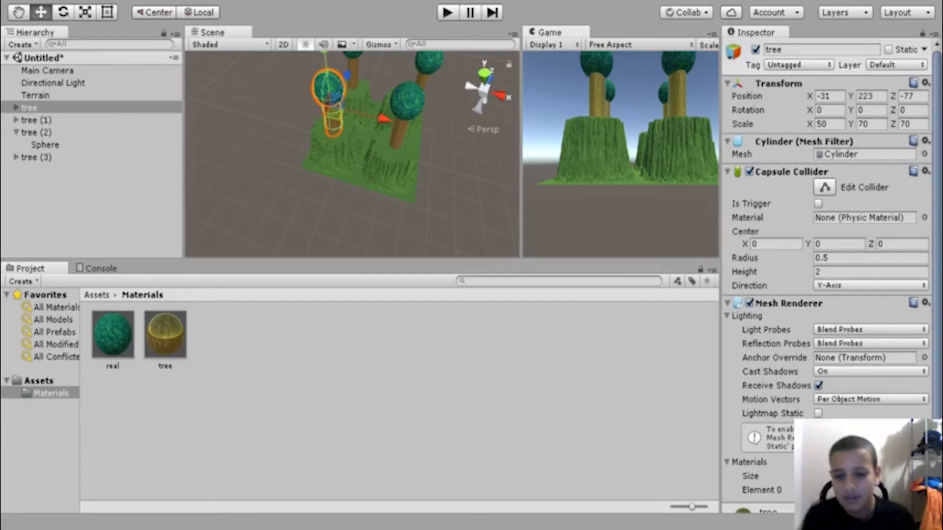